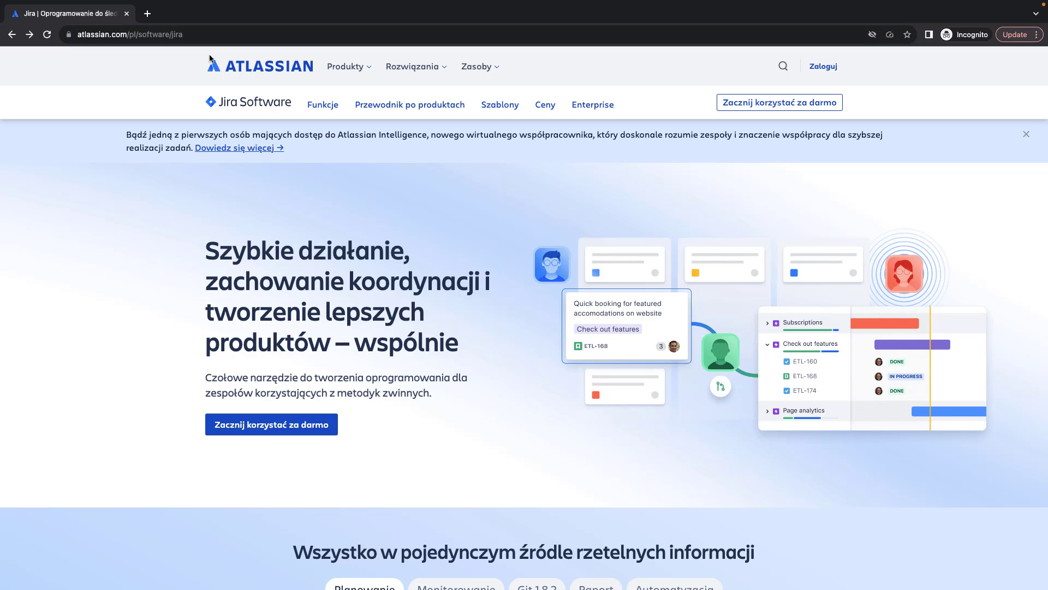
# Dismiss the announcement banner, start the free Jira Software sign-up, and register with the first listed Google account
pyautogui.click(1030, 139)
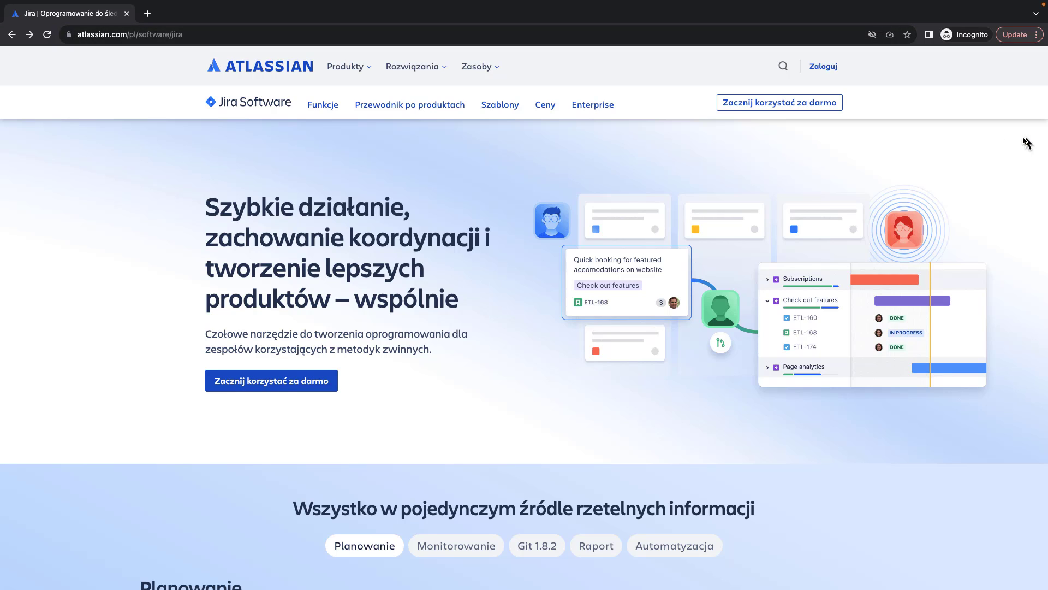
pyautogui.click(760, 108)
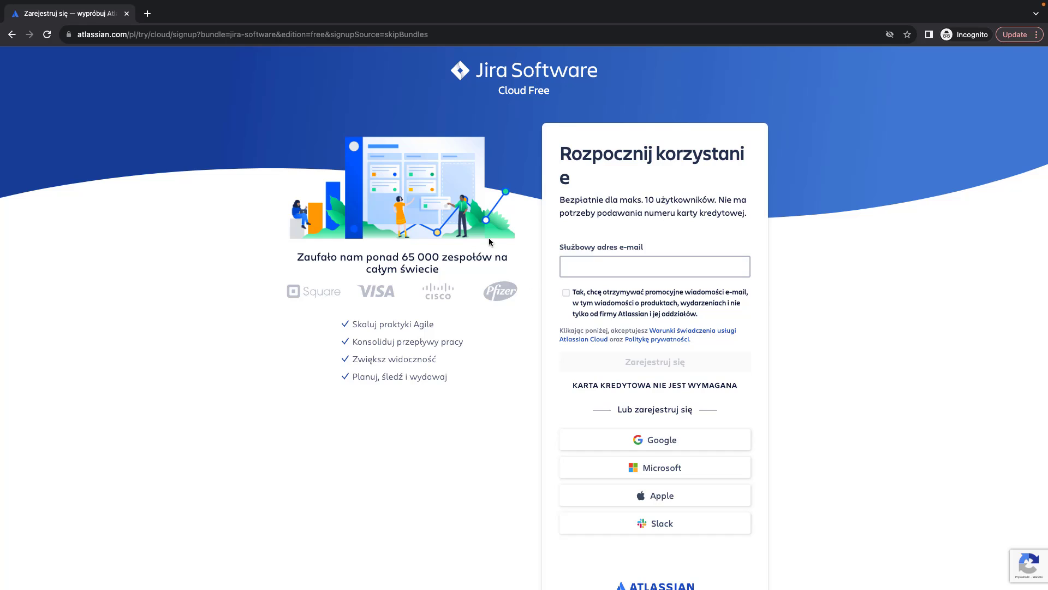
pyautogui.scroll(-2, 575, 290)
pyautogui.scroll(-1, 600, 355)
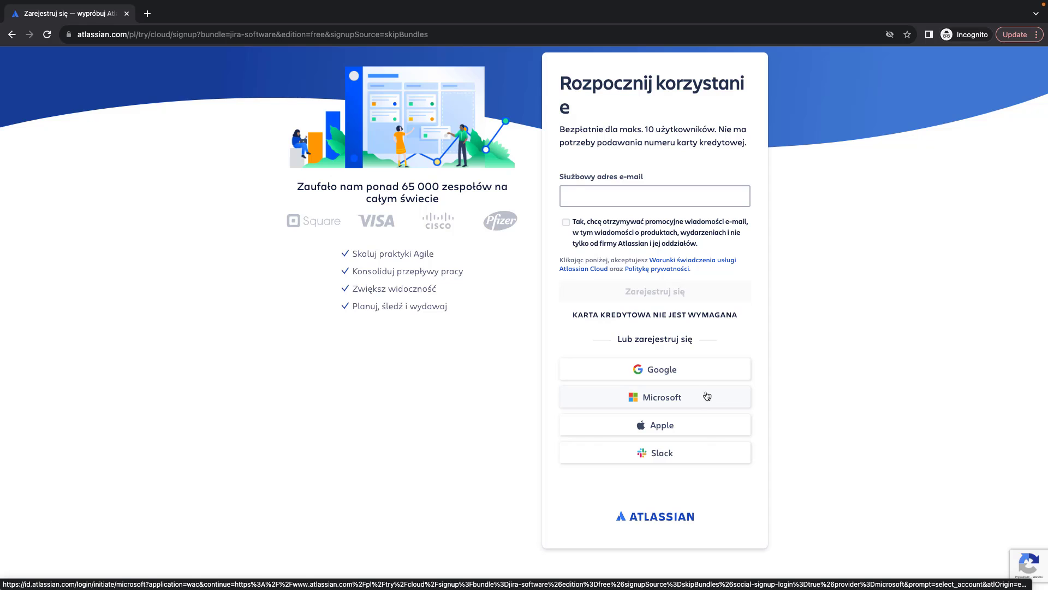
pyautogui.click(653, 375)
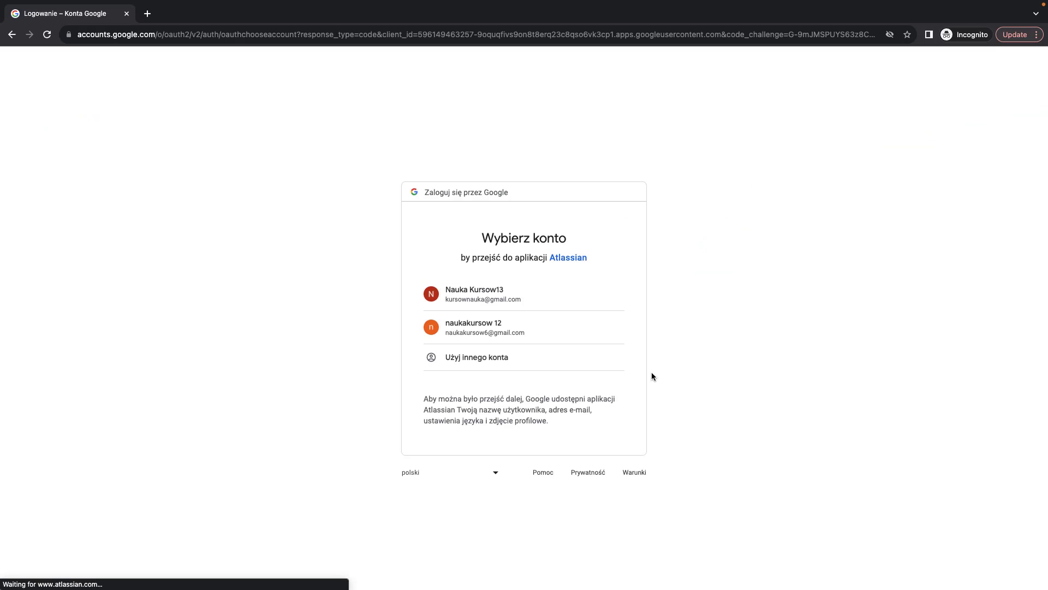
pyautogui.click(460, 301)
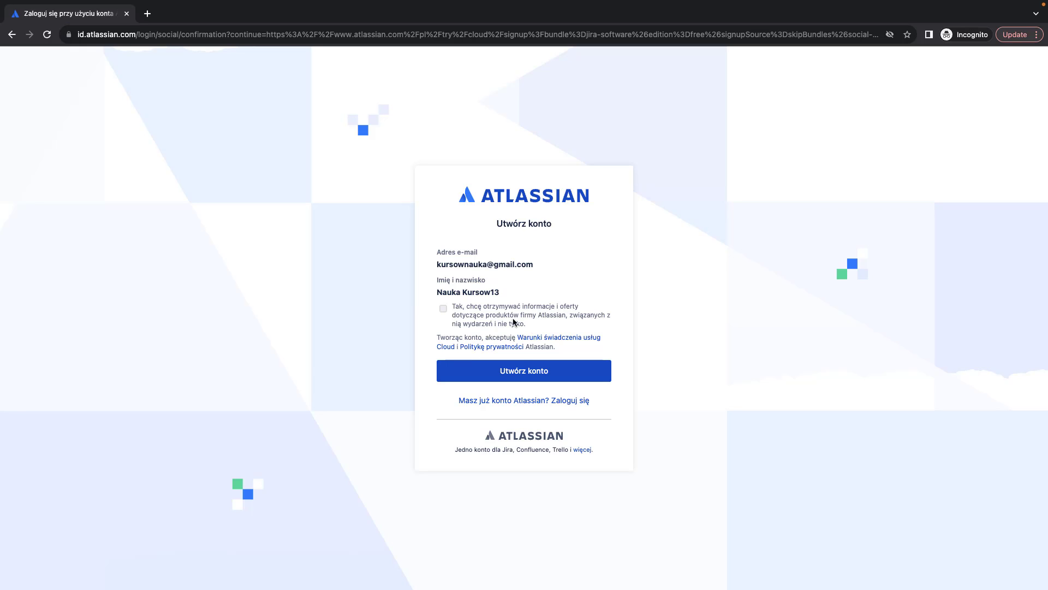
# Create the Atlassian account without opting into promotional messages, and submit all squares containing the motorcycle in the image challenge
pyautogui.click(502, 371)
pyautogui.click(506, 203)
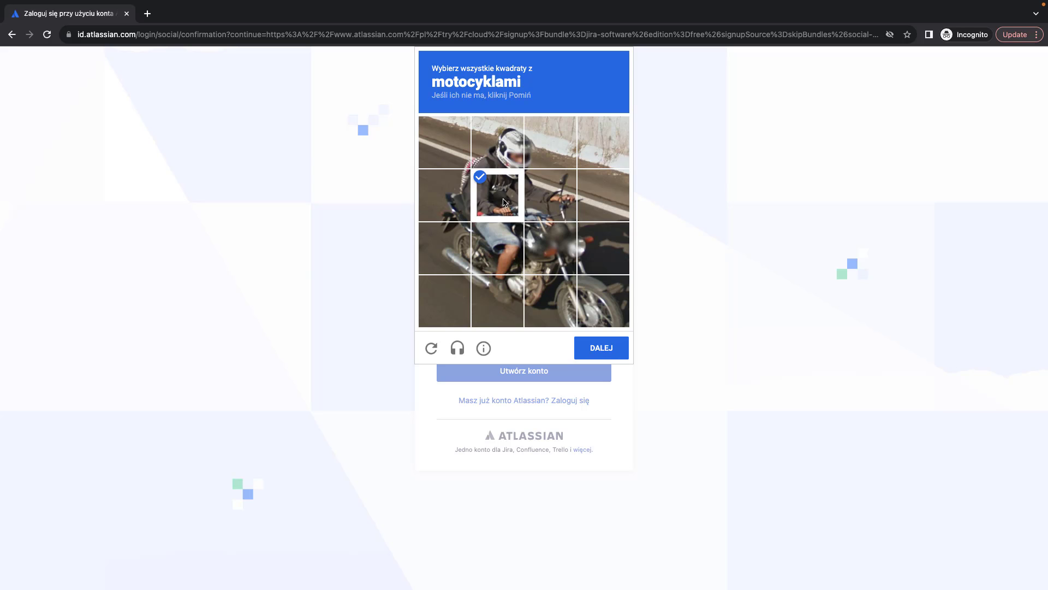
pyautogui.click(551, 206)
pyautogui.click(498, 249)
pyautogui.click(551, 248)
pyautogui.click(590, 298)
pyautogui.click(550, 301)
pyautogui.click(498, 301)
pyautogui.click(445, 248)
pyautogui.click(445, 195)
pyautogui.click(600, 348)
# Select the squares containing the traffic light in the second image challenge and verify the selection
pyautogui.click(550, 195)
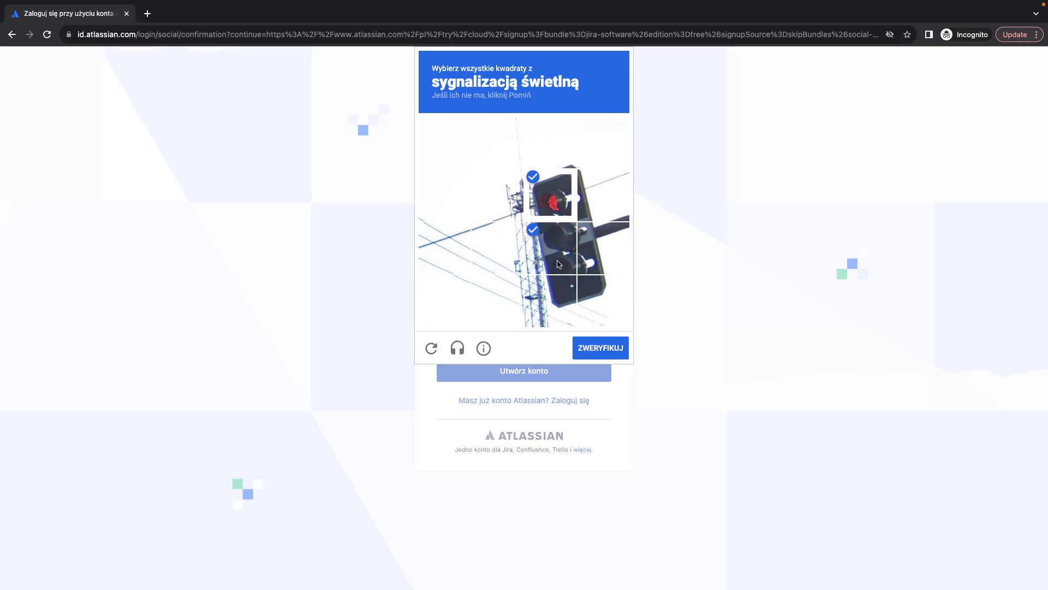
pyautogui.click(552, 250)
pyautogui.click(557, 306)
pyautogui.click(595, 307)
pyautogui.click(600, 248)
pyautogui.click(593, 178)
pyautogui.click(593, 339)
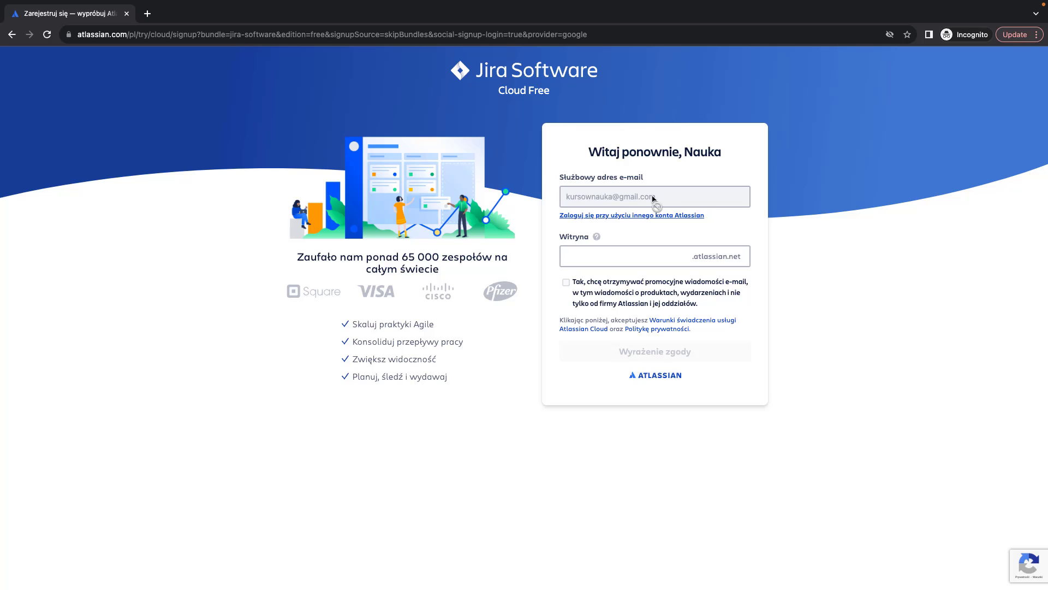
# Name the new Atlassian site kursyjira and agree to the terms
pyautogui.click(626, 260)
pyautogui.write('ku')
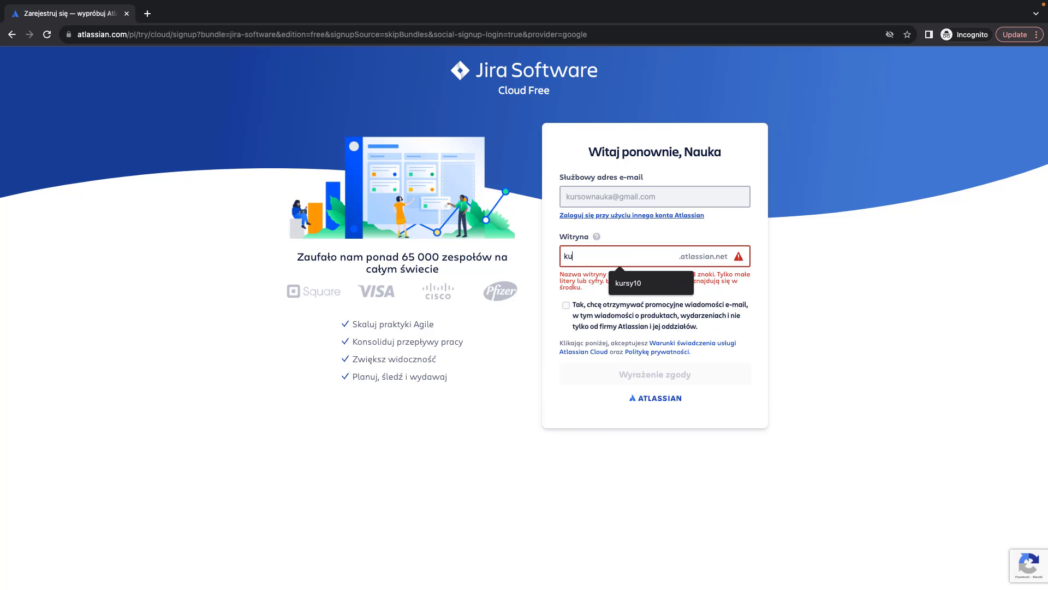
pyautogui.write('rsyjira')
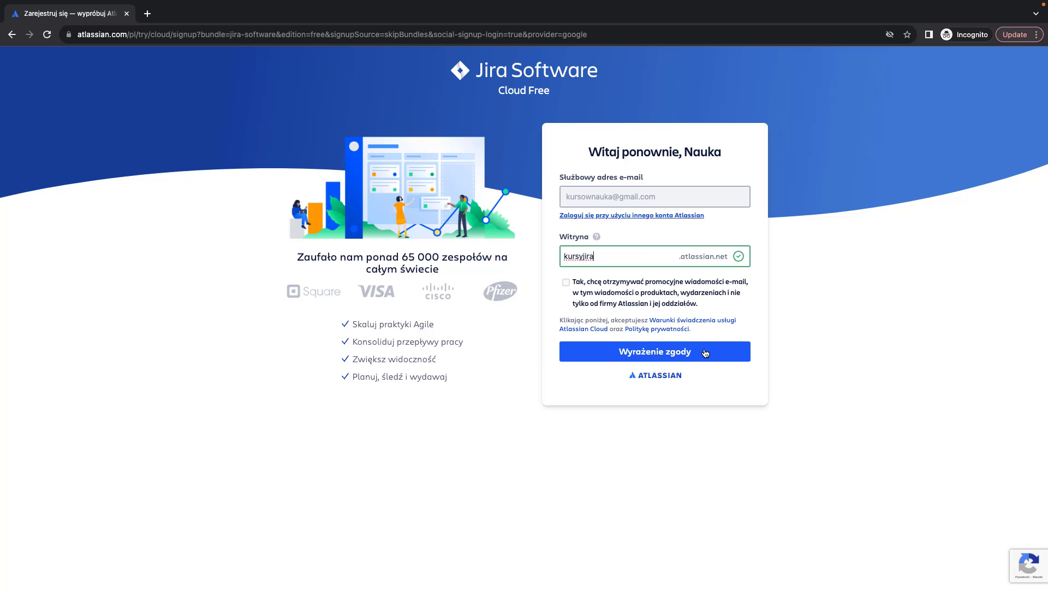
pyautogui.click(706, 353)
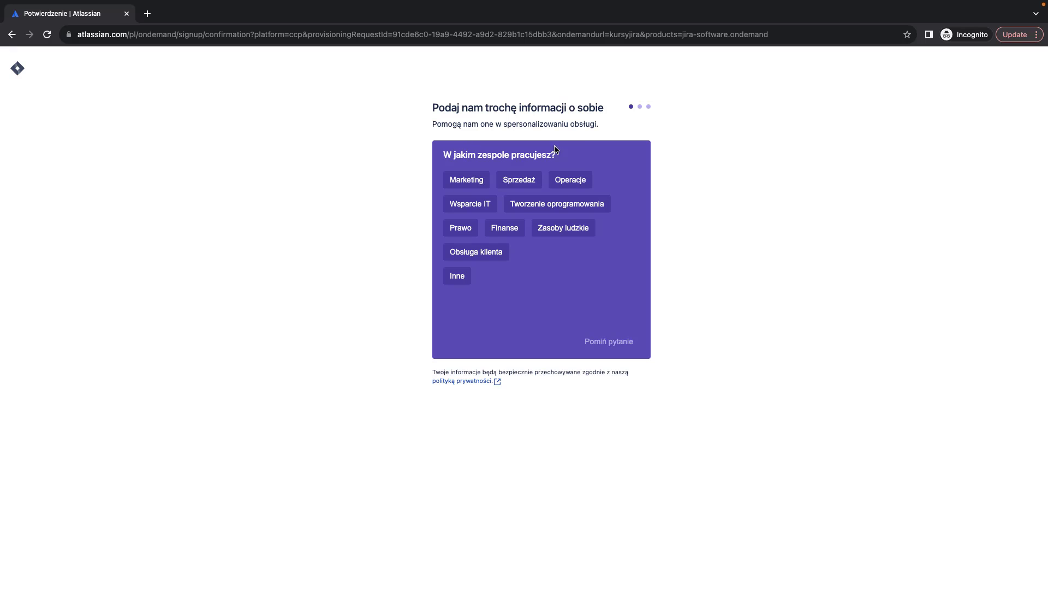
# Answer the profile questions with Tworzenie oprogramowania, Kierownik ds. produktu, and the tasks Planowanie i koordynacja projektu, Zarządzanie dokumentacją i plikami, Doskonalenie przepływów pracy i procesów
pyautogui.click(531, 210)
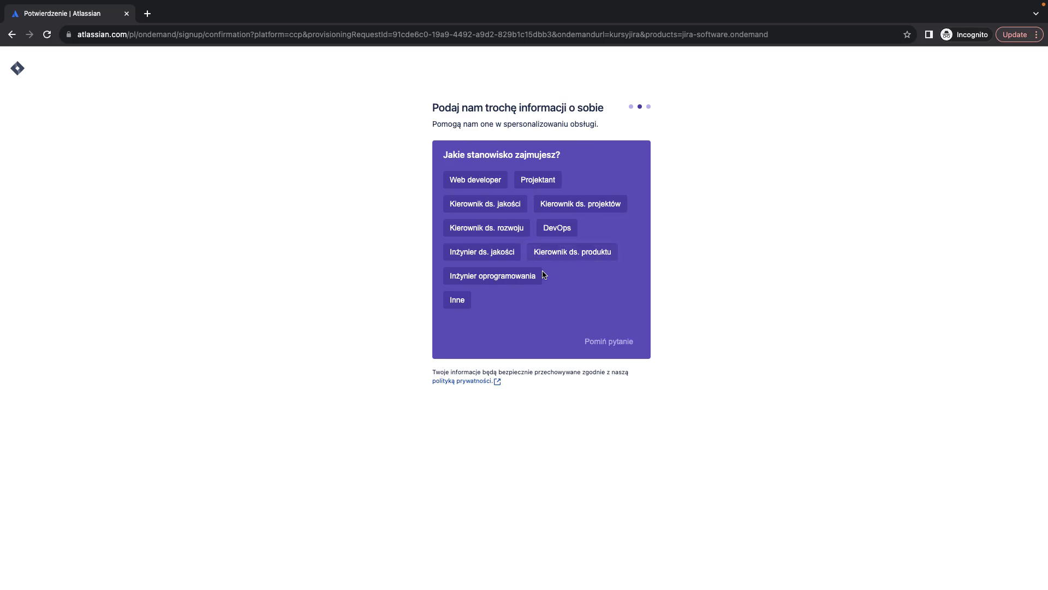
pyautogui.click(583, 252)
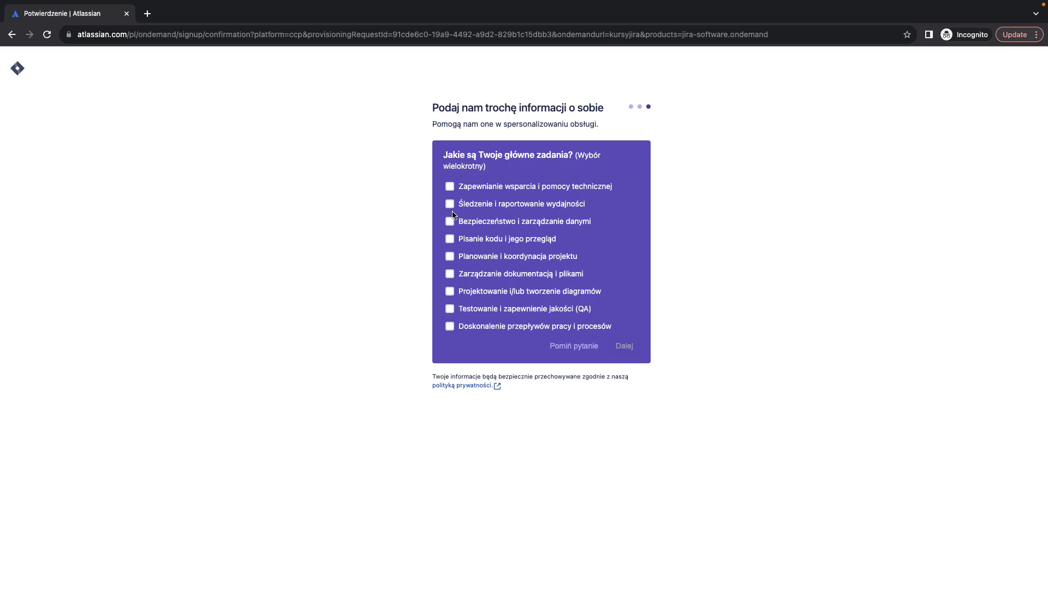
pyautogui.click(450, 258)
pyautogui.click(454, 274)
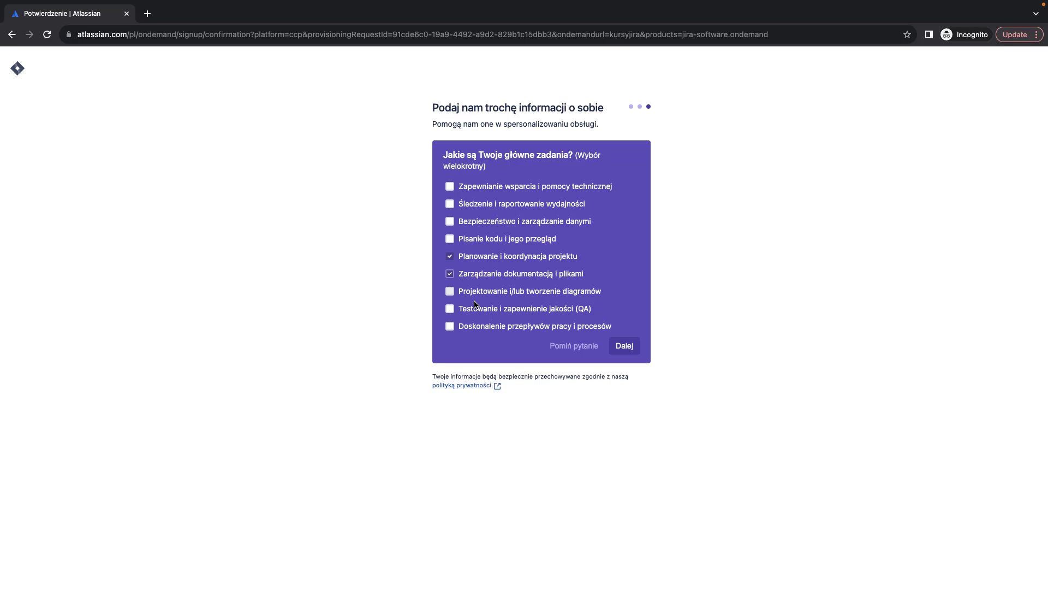
pyautogui.click(450, 327)
pyautogui.click(623, 345)
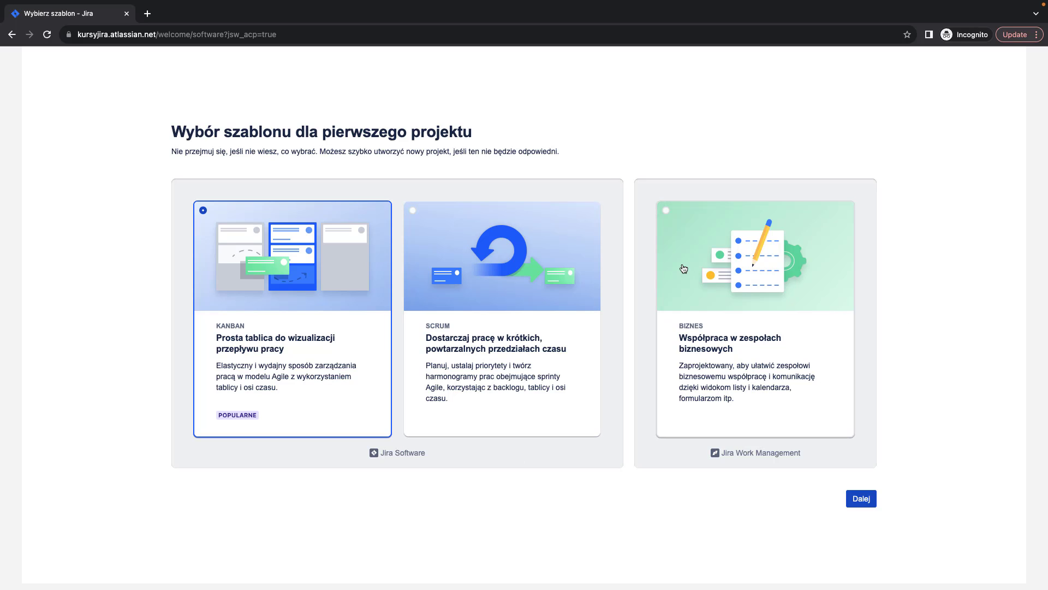
# Create the first project with the preselected Kanban template from Jira Software
pyautogui.moveTo(433, 452); pyautogui.dragTo(378, 452)
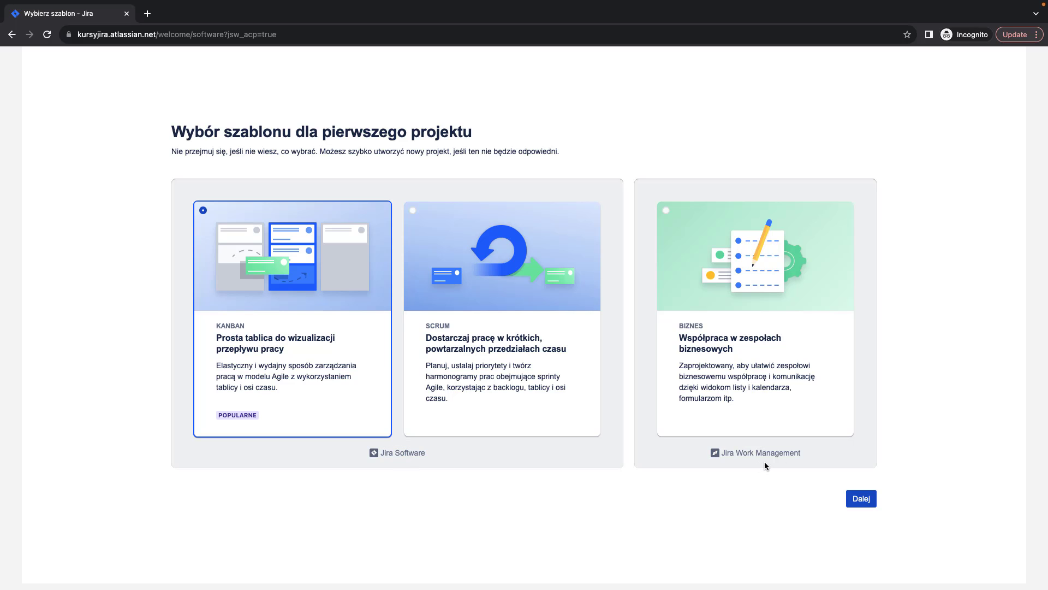
pyautogui.moveTo(806, 454); pyautogui.dragTo(736, 441)
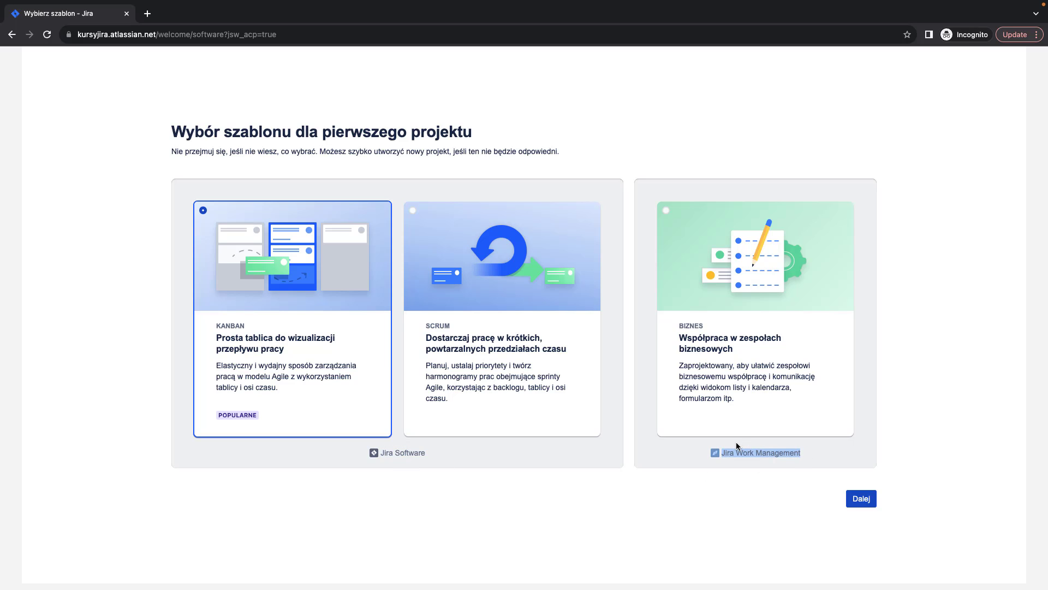
pyautogui.click(675, 474)
pyautogui.click(862, 499)
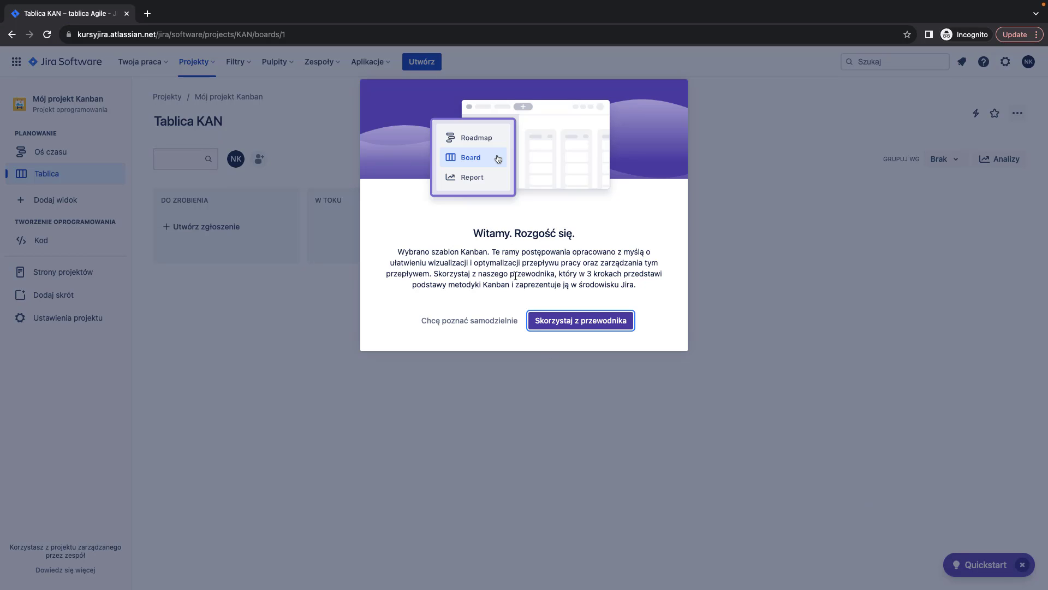
# Decline the guided Kanban introduction, collapse the Quickstart checklist and remove it from the board
pyautogui.click(458, 324)
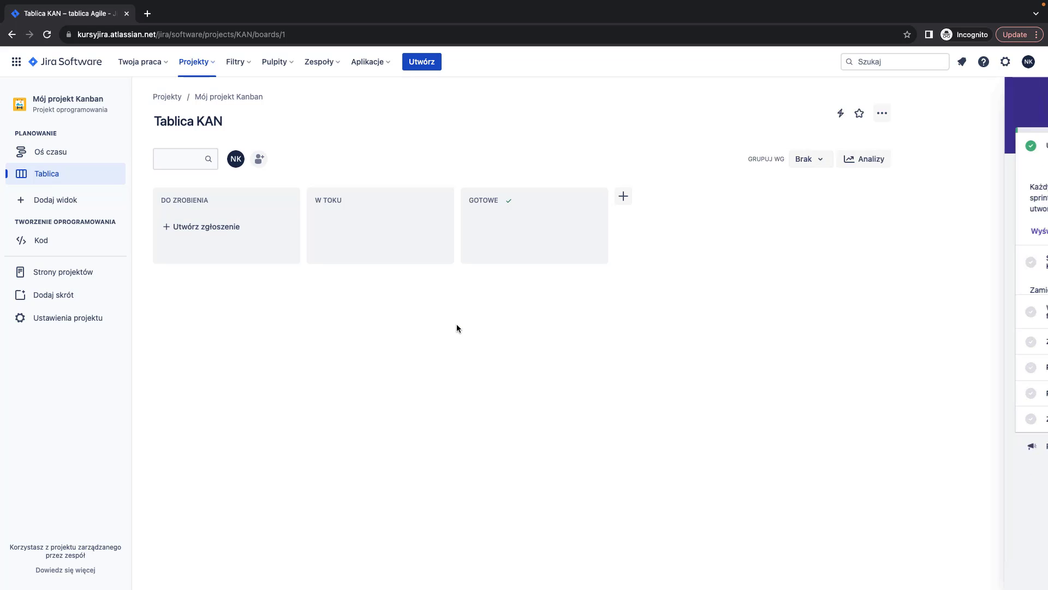
pyautogui.scroll(-2, 982, 150)
pyautogui.scroll(2, 951, 273)
pyautogui.click(1020, 146)
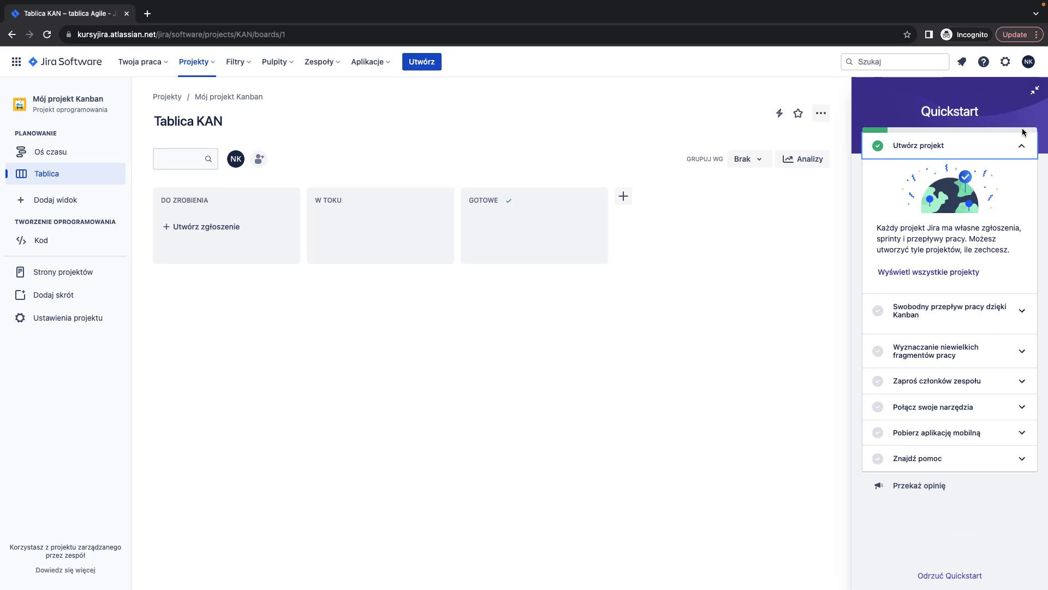
pyautogui.click(1032, 94)
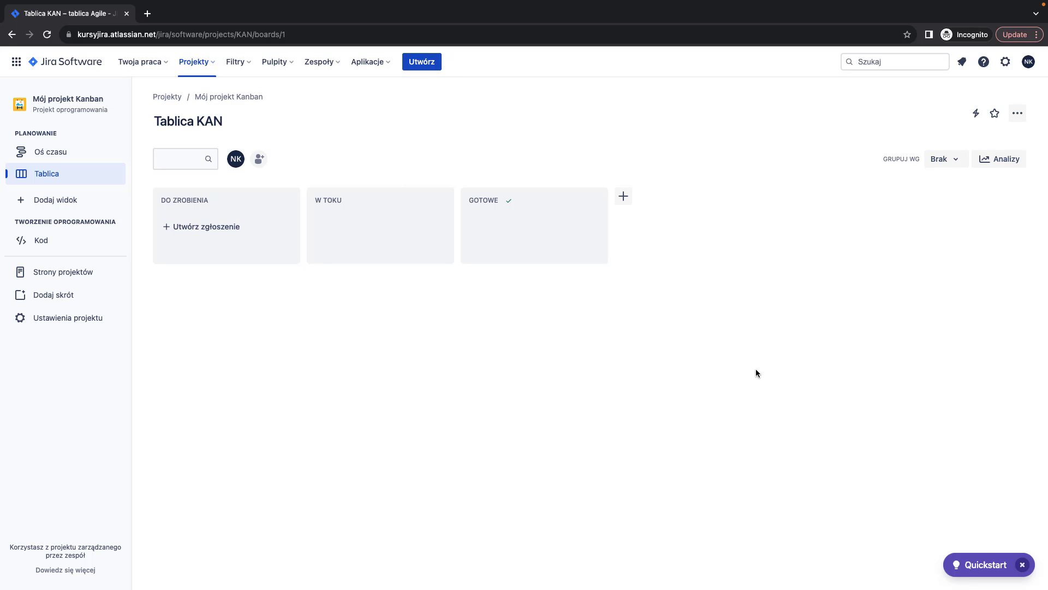
pyautogui.click(1022, 565)
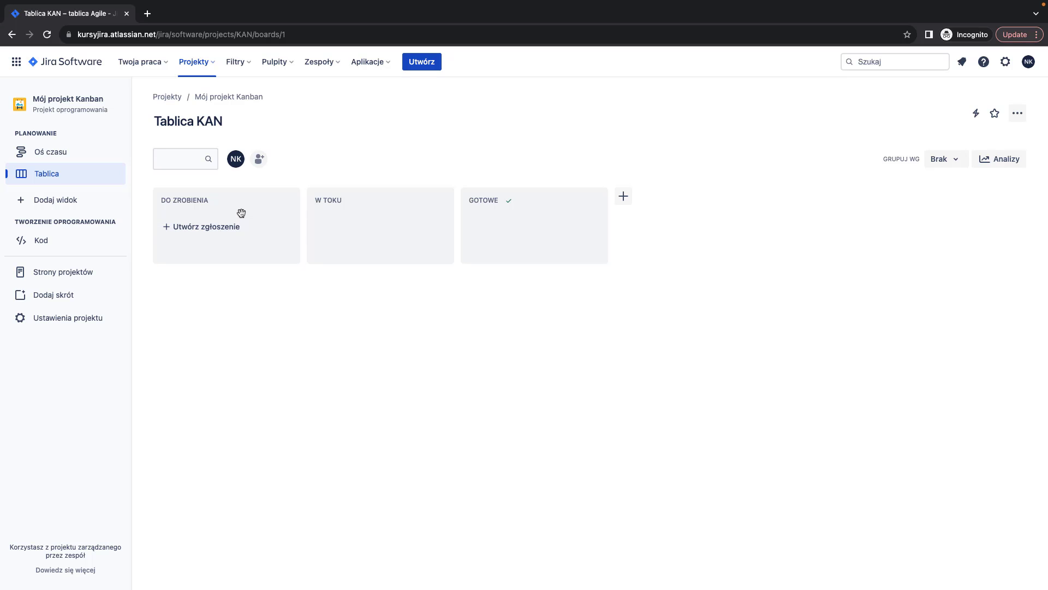
# Look over the Atlassian product switcher and open the Twoja praca home page
pyautogui.click(15, 64)
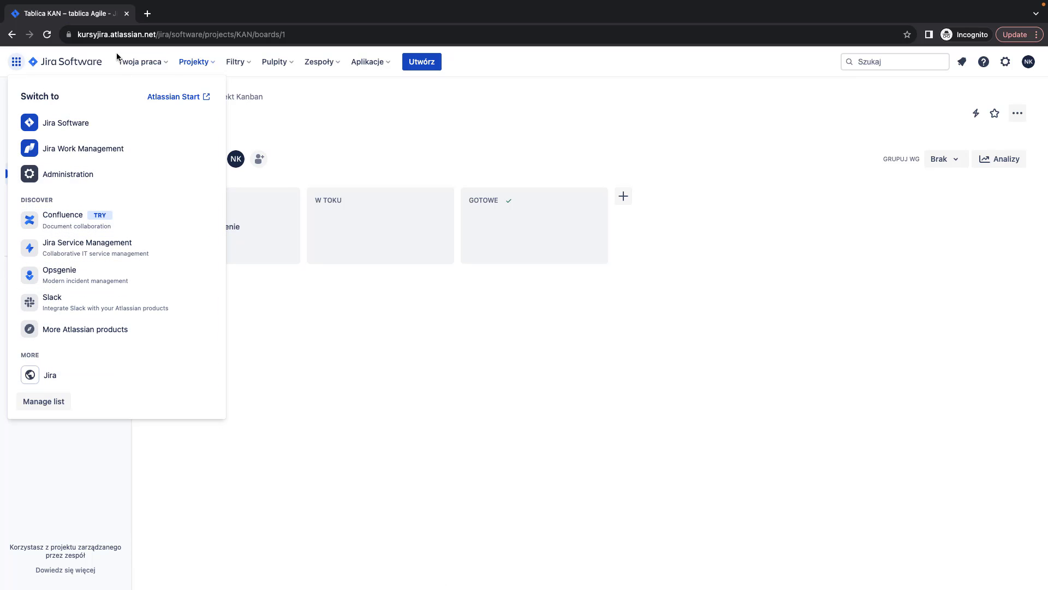
pyautogui.click(289, 294)
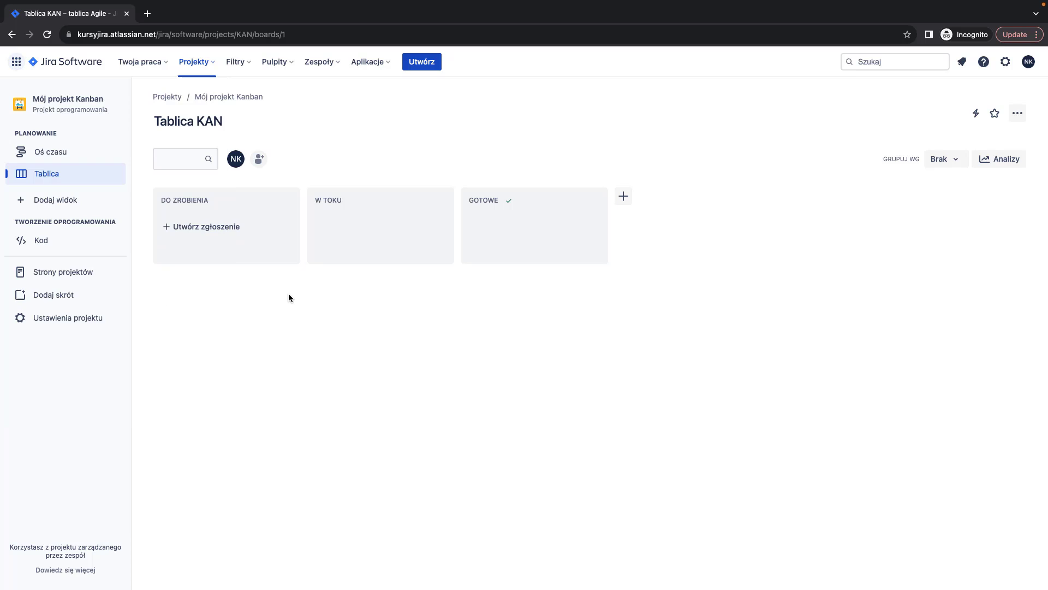
pyautogui.click(74, 65)
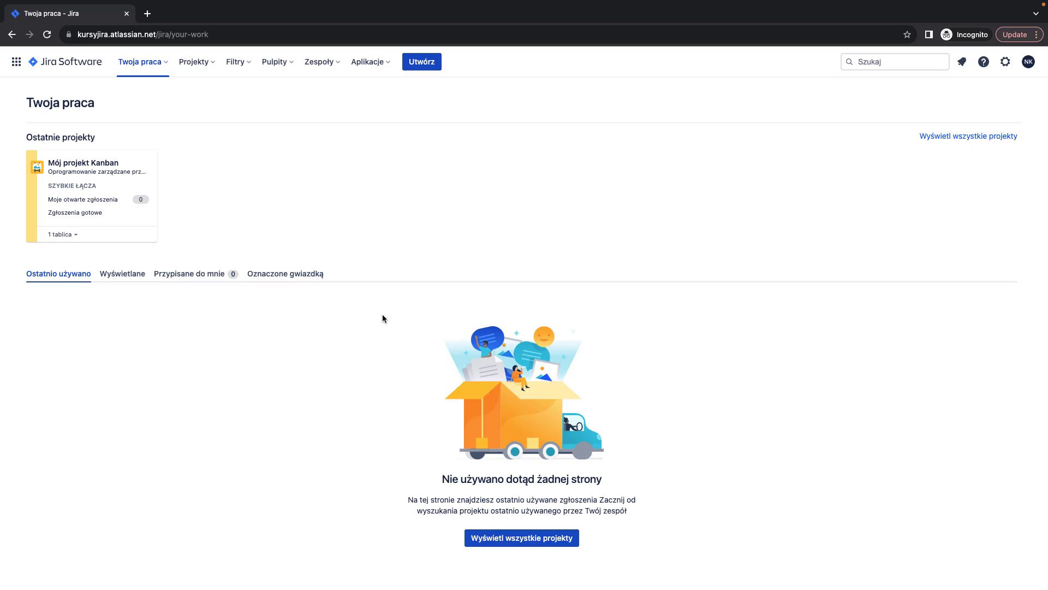
# Review the assigned items, recent items and boards under Twoja praca, and open Tablica KAN from the recent items
pyautogui.click(147, 72)
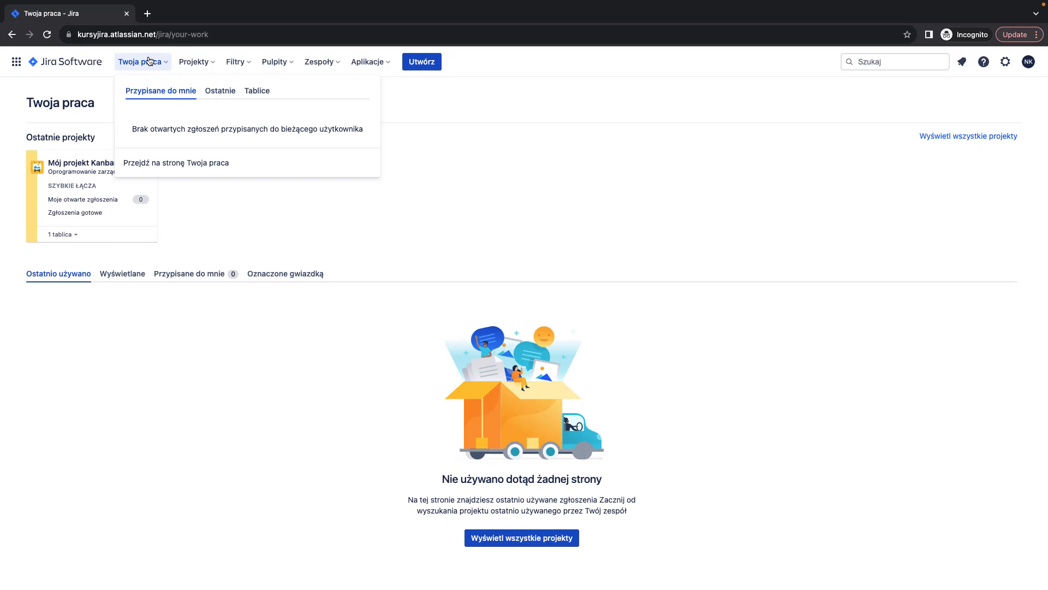
pyautogui.click(219, 92)
pyautogui.click(247, 92)
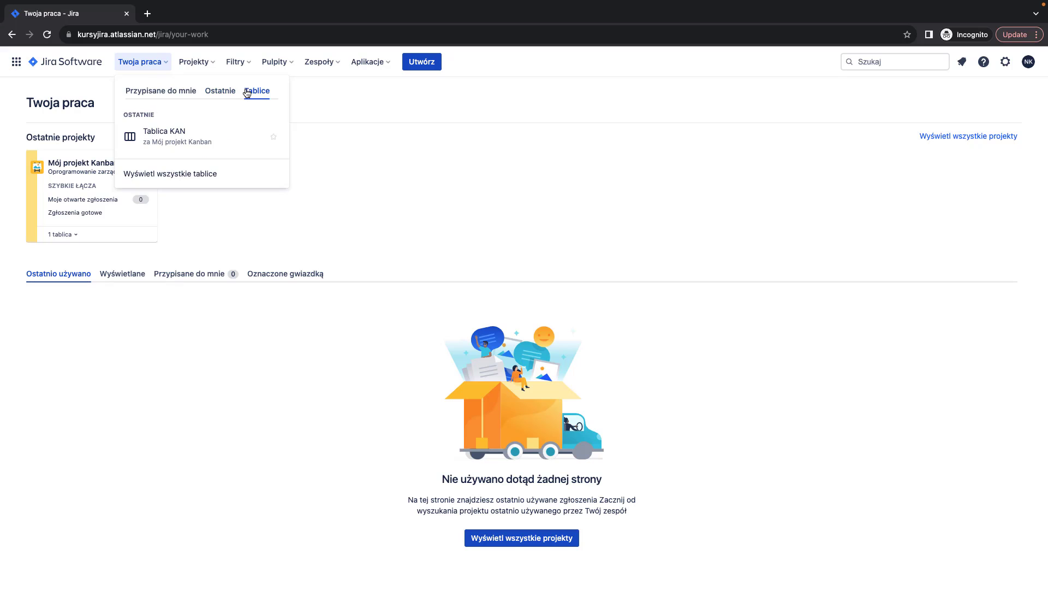
pyautogui.click(186, 94)
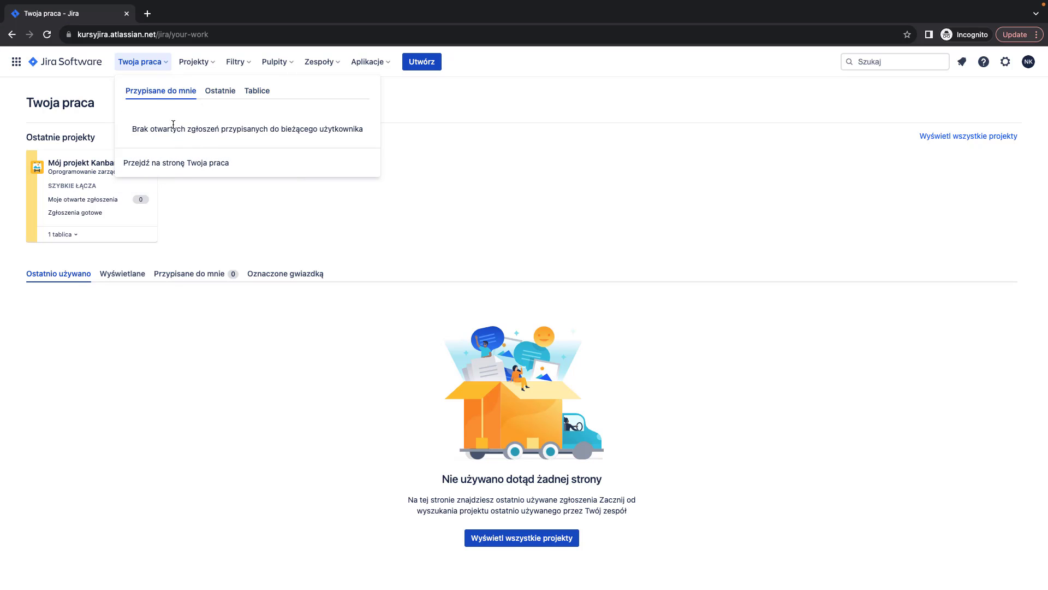
pyautogui.click(217, 97)
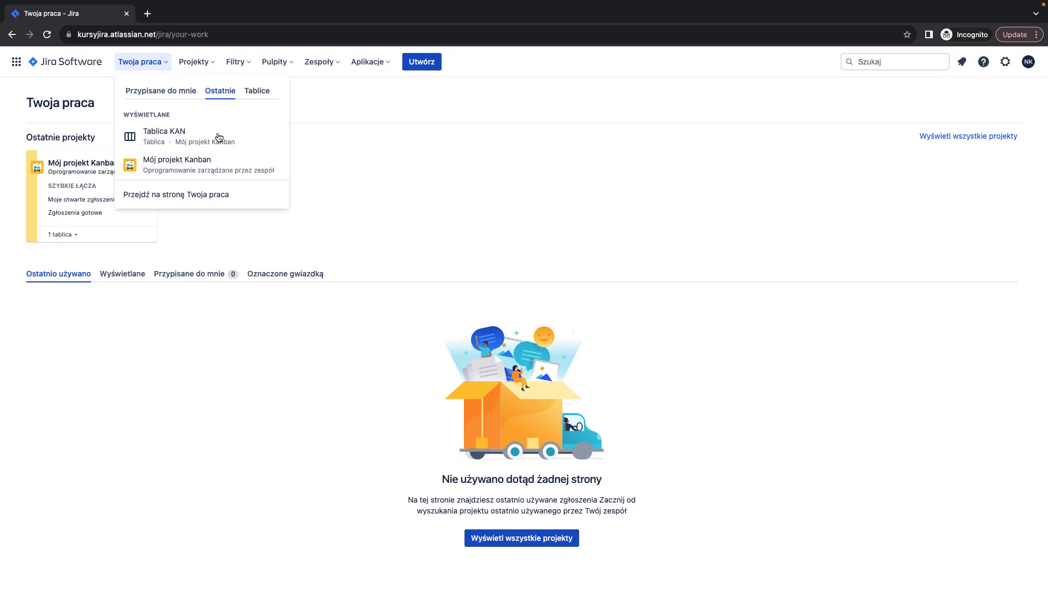
pyautogui.click(184, 134)
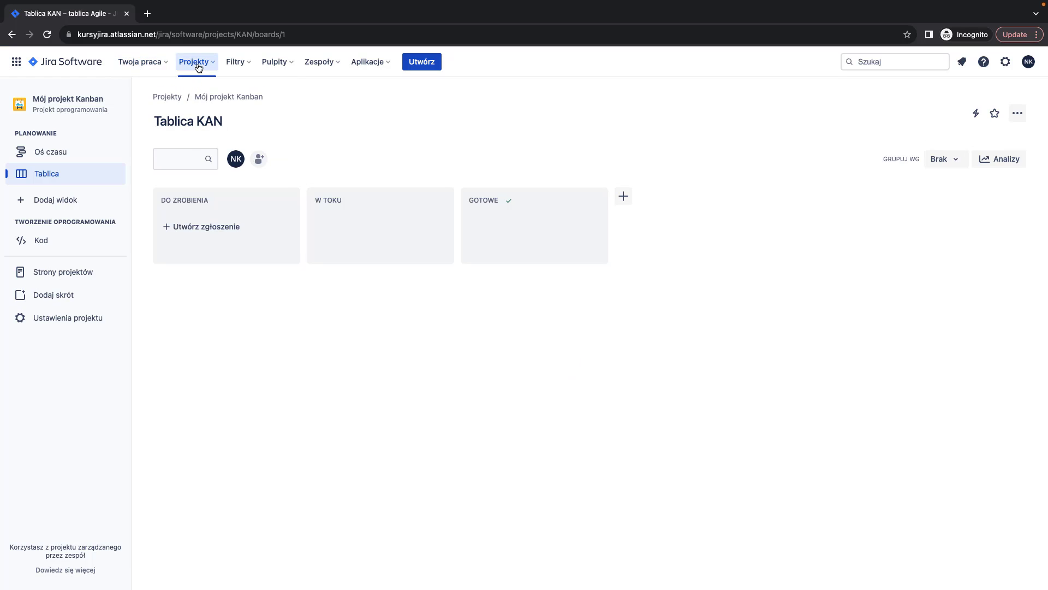
# Examine the boards listed under Twoja praca from the open Kanban board
pyautogui.click(160, 59)
pyautogui.click(257, 89)
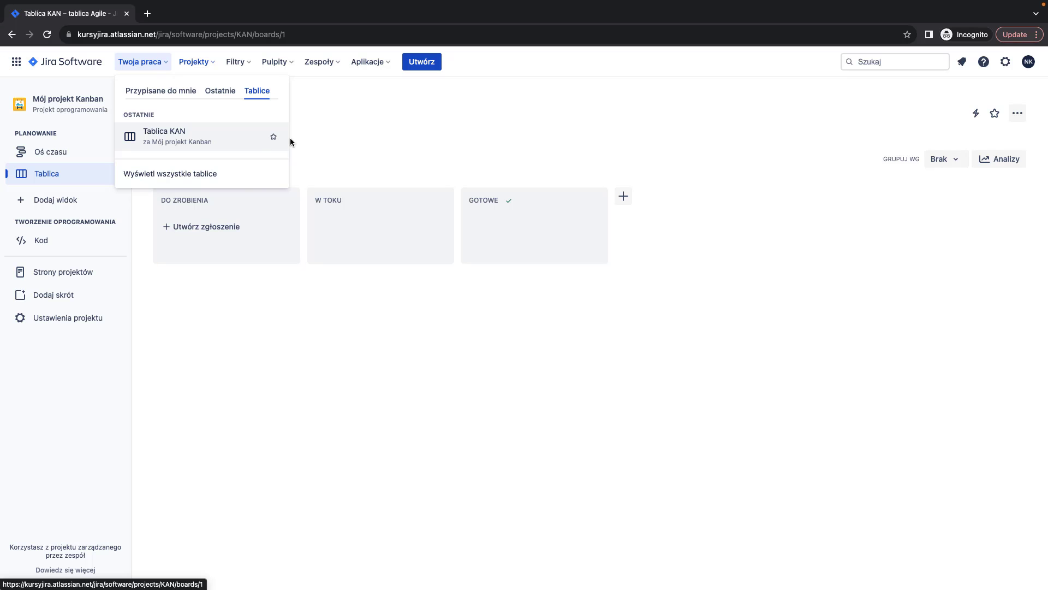
pyautogui.click(349, 134)
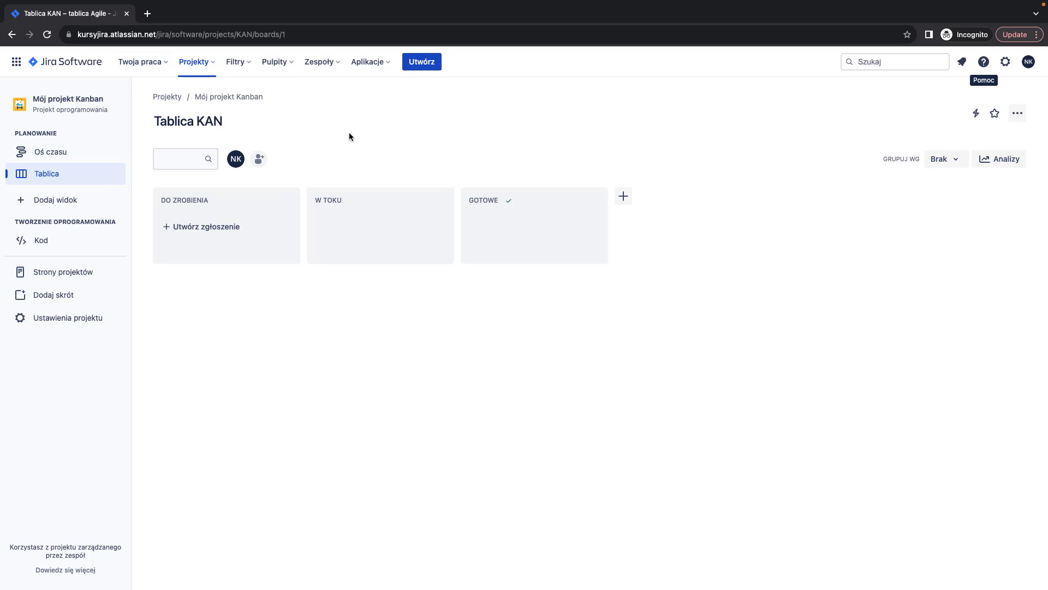
# Examine the options available for projects, filters and dashboards in the main navigation
pyautogui.click(197, 64)
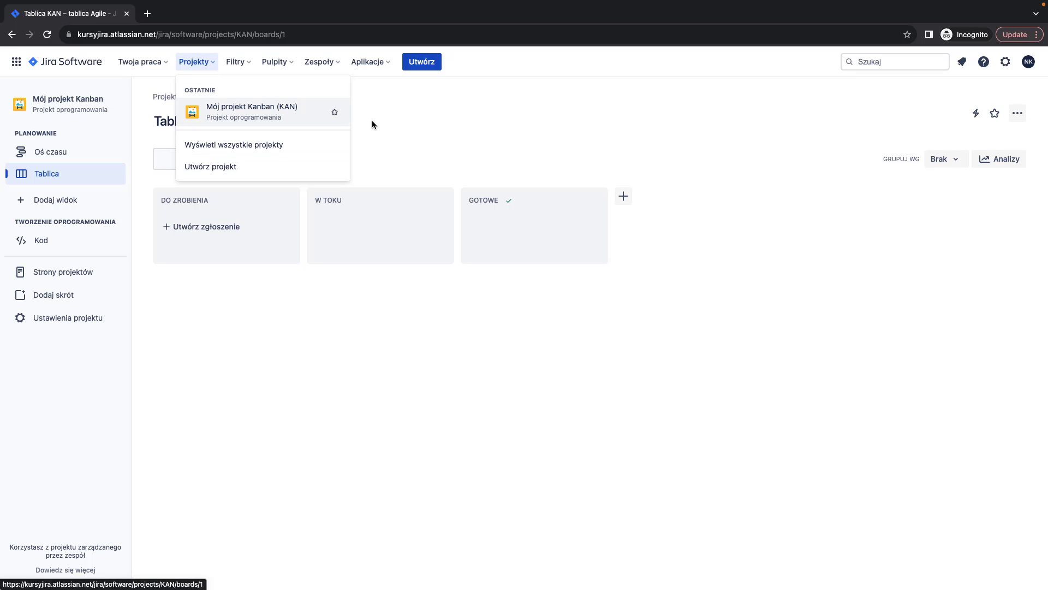
pyautogui.click(424, 136)
pyautogui.click(245, 71)
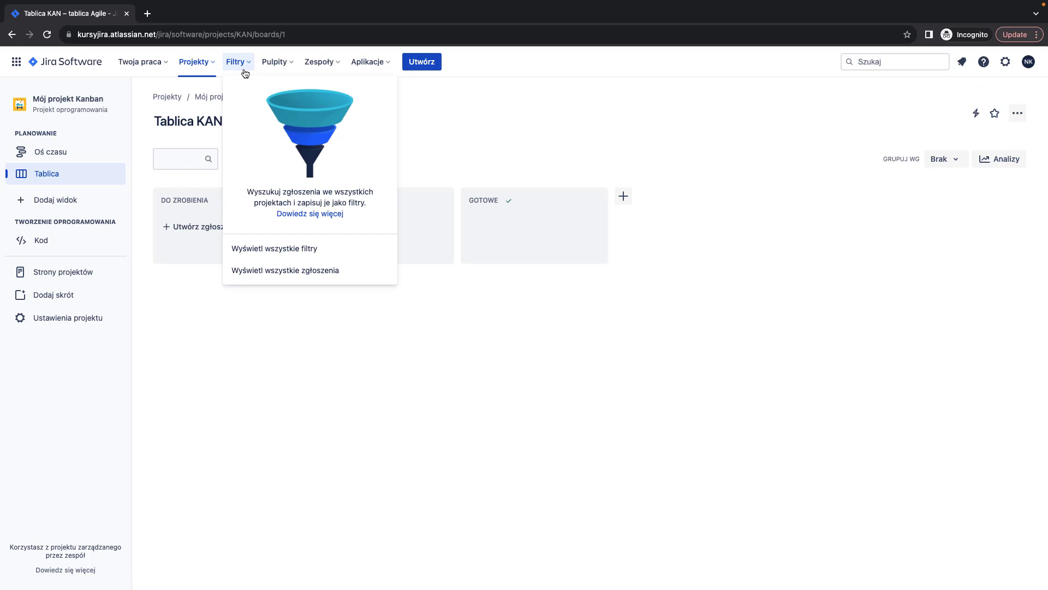
pyautogui.click(440, 131)
pyautogui.click(274, 62)
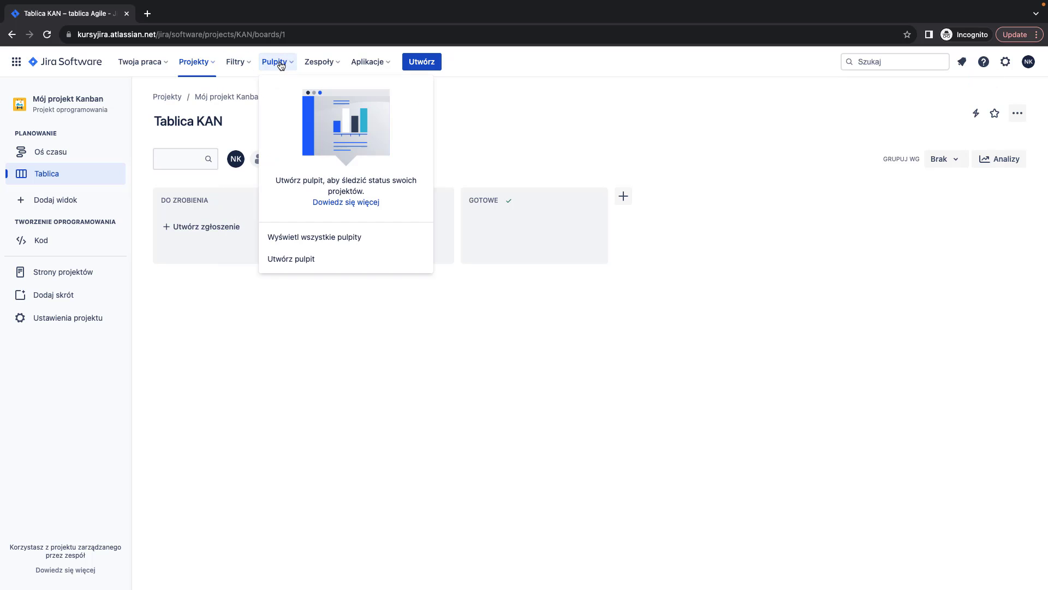
# Examine the options available for teams and apps in the main navigation
pyautogui.click(487, 126)
pyautogui.click(322, 62)
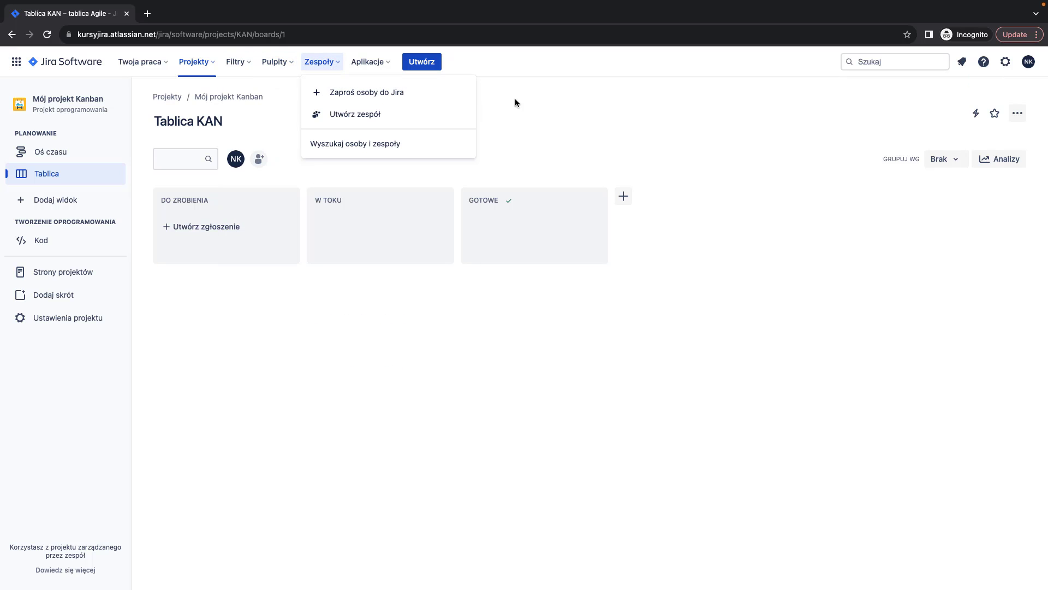
pyautogui.click(493, 90)
pyautogui.click(371, 61)
pyautogui.click(595, 73)
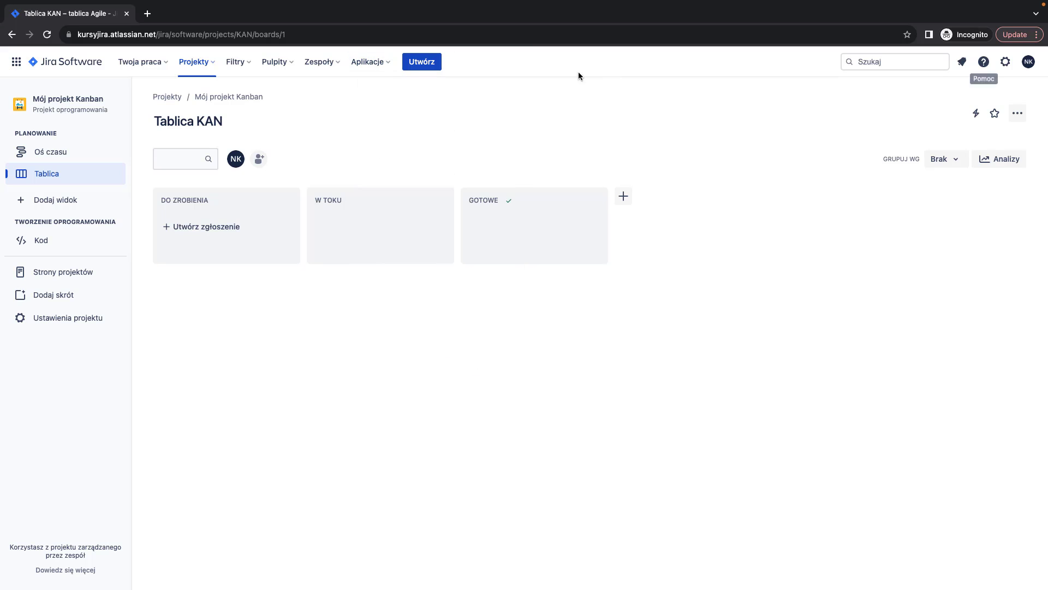
# Start creating a new issue, dismiss the multitasking tip and expand the form to its full view
pyautogui.click(422, 62)
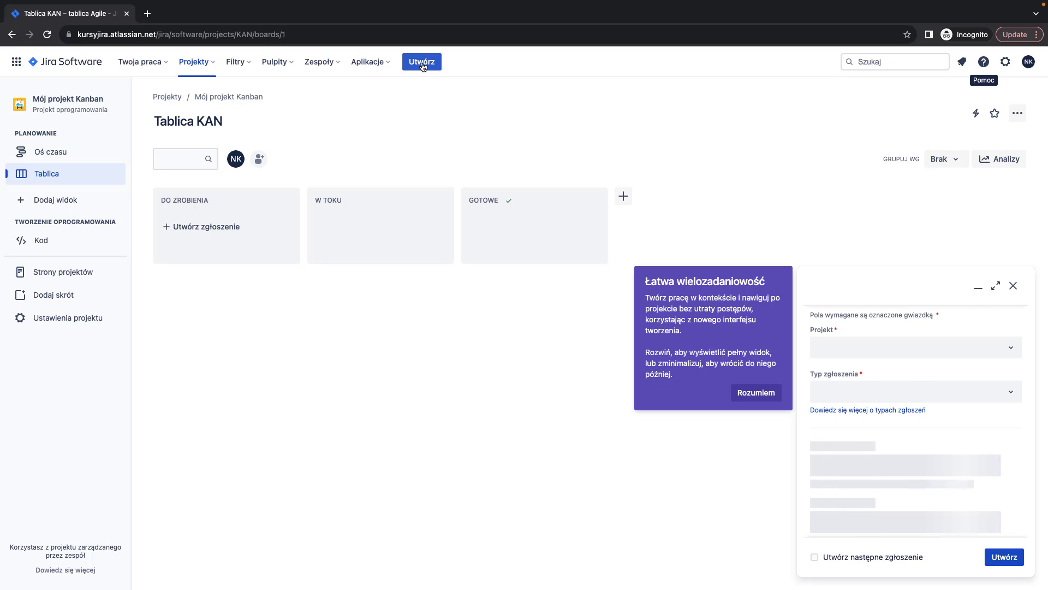
pyautogui.click(759, 394)
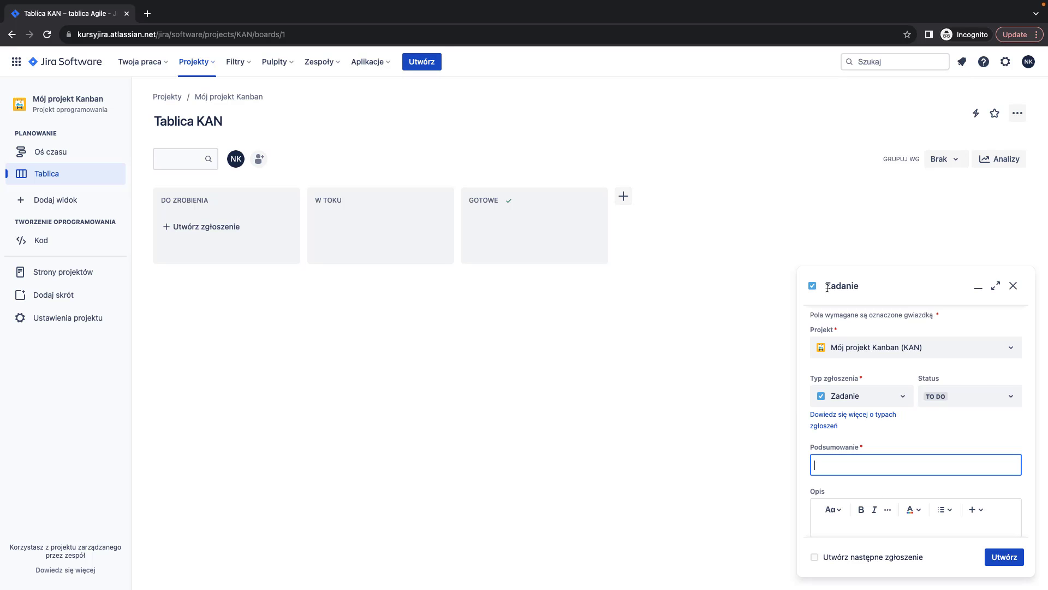
pyautogui.click(995, 286)
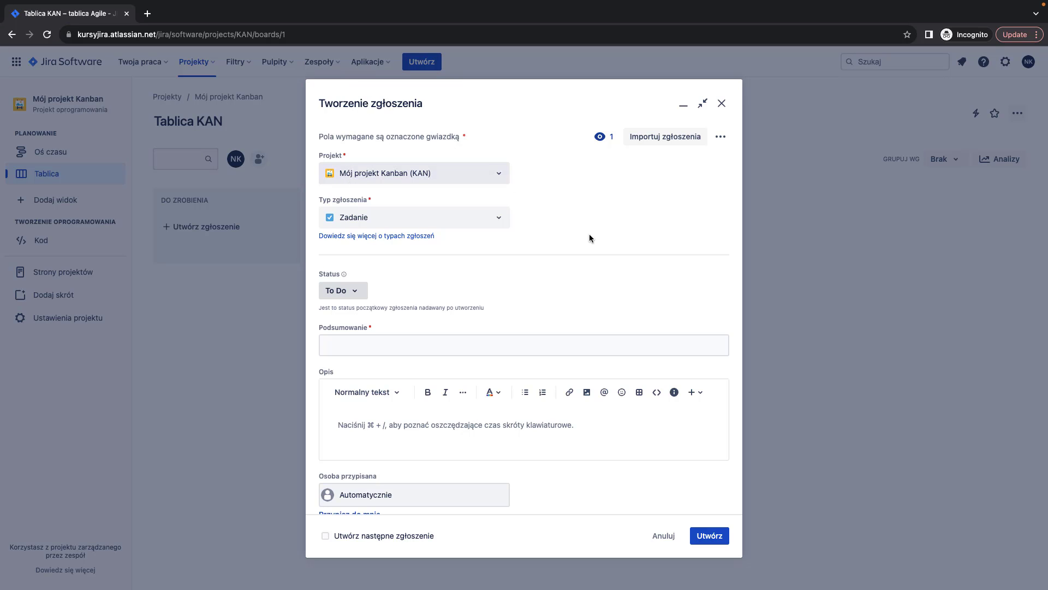
# Review the choices offered for the new issue's project, issue type and status
pyautogui.click(506, 177)
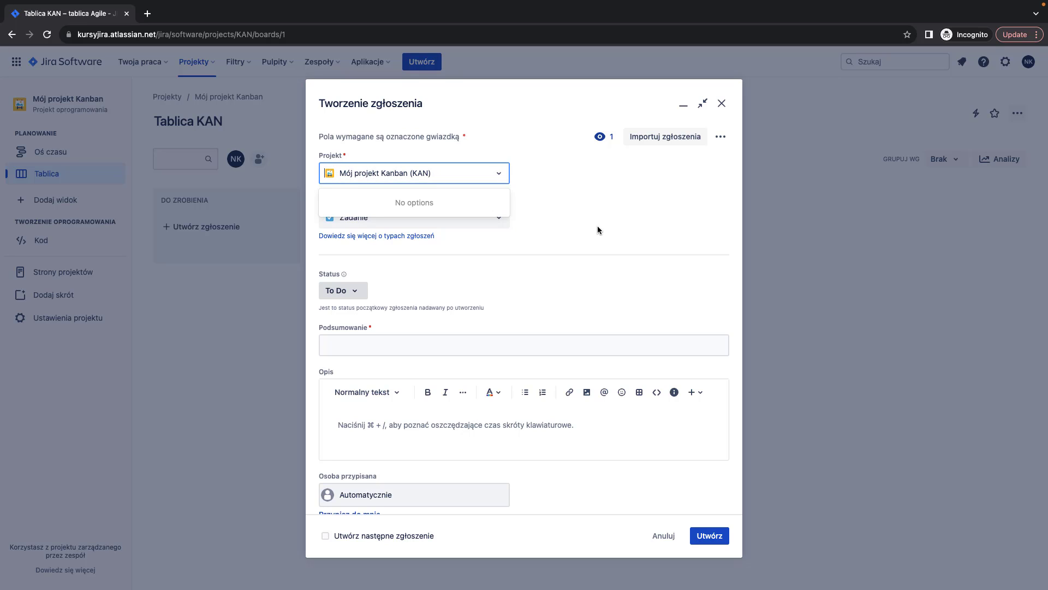
pyautogui.click(486, 219)
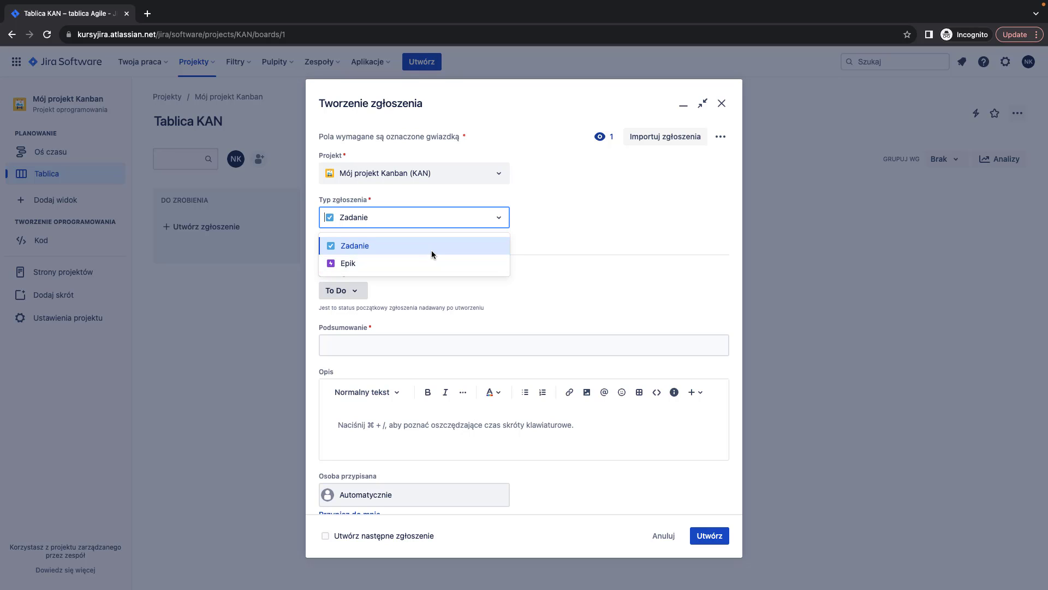
pyautogui.click(560, 213)
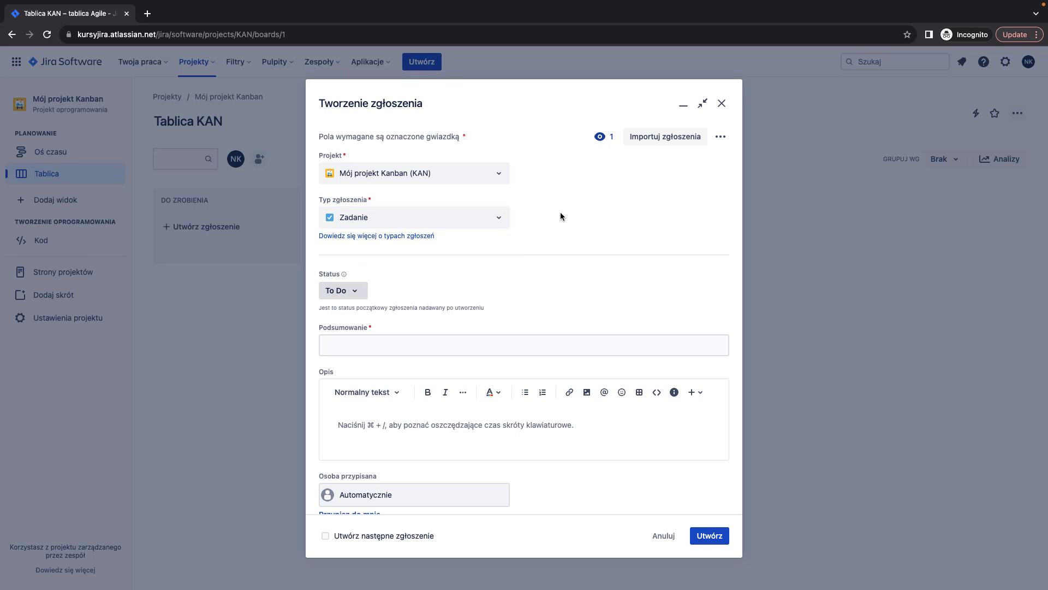
pyautogui.scroll(-2, 560, 213)
pyautogui.click(339, 205)
pyautogui.click(427, 178)
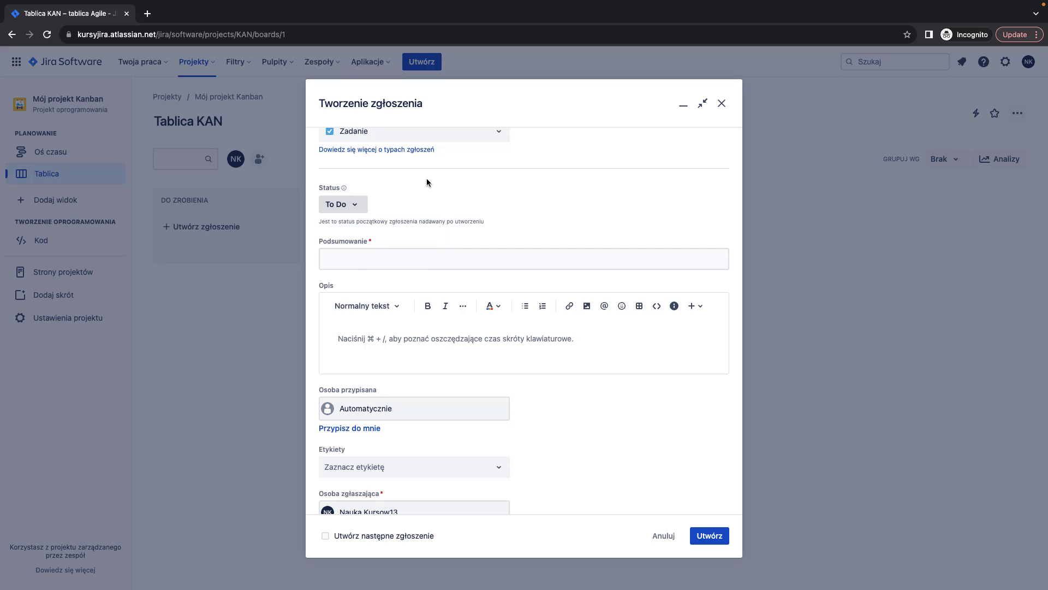
# Enter "Nowy Login Page" as the new issue's summary
pyautogui.scroll(-1, 411, 202)
pyautogui.click(406, 209)
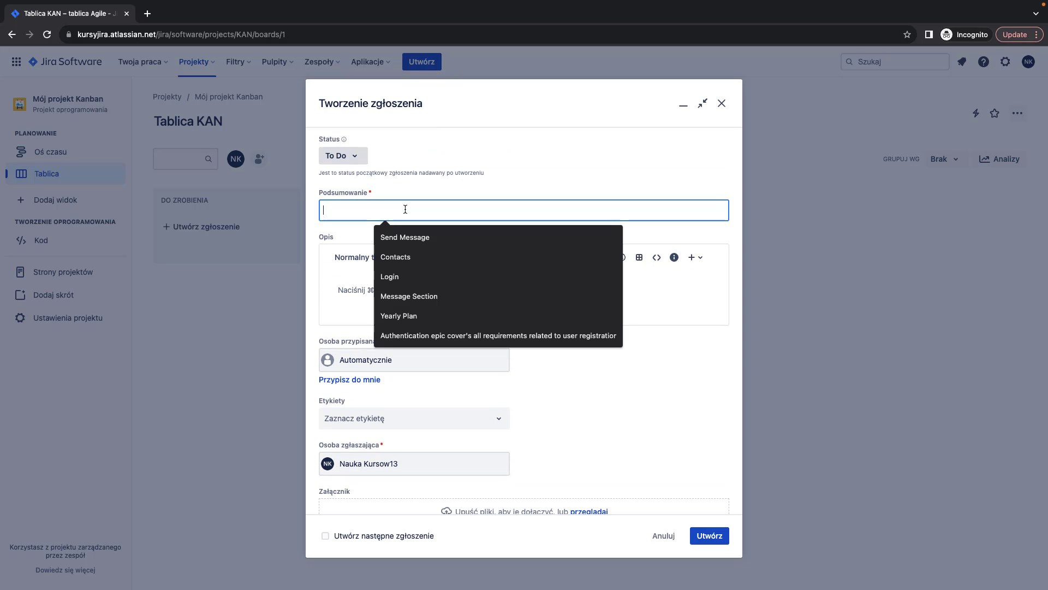
pyautogui.write('No')
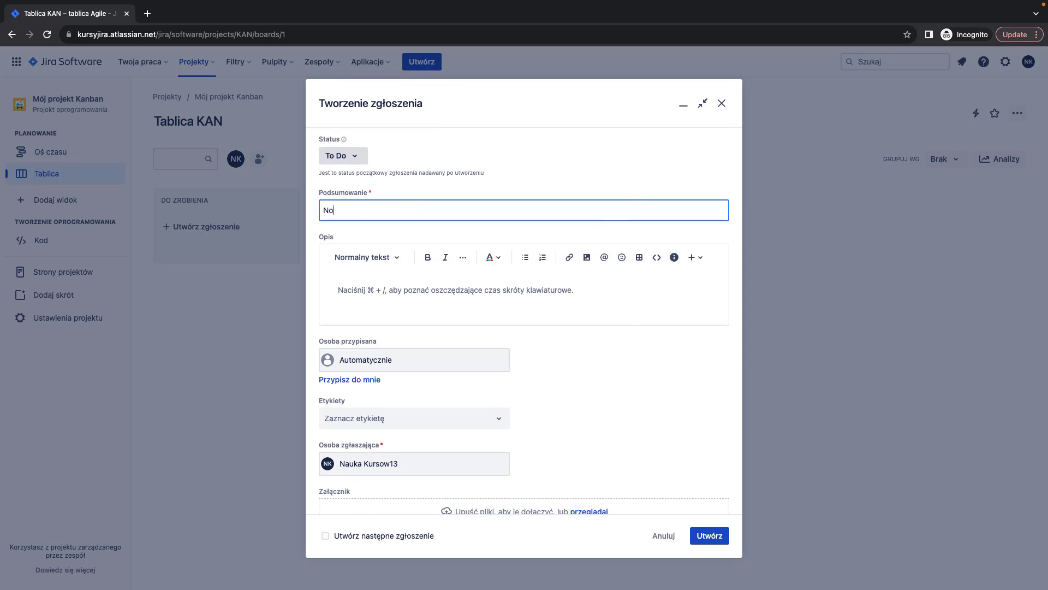
pyautogui.write('wy Login Page')
pyautogui.click(547, 159)
# Assign the new issue to your own account
pyautogui.scroll(-2, 393, 275)
pyautogui.click(396, 267)
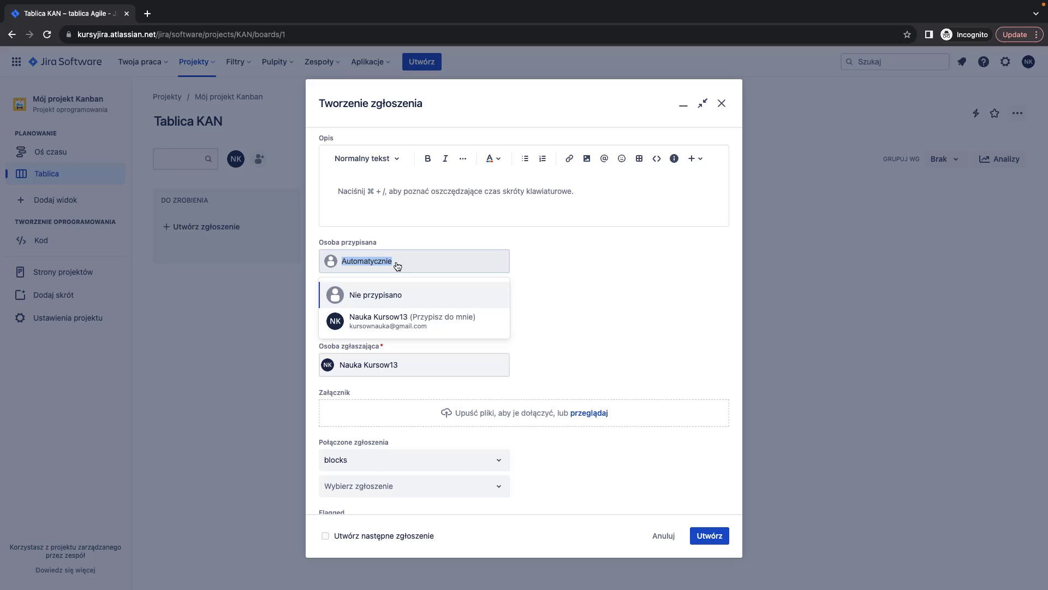
pyautogui.click(392, 315)
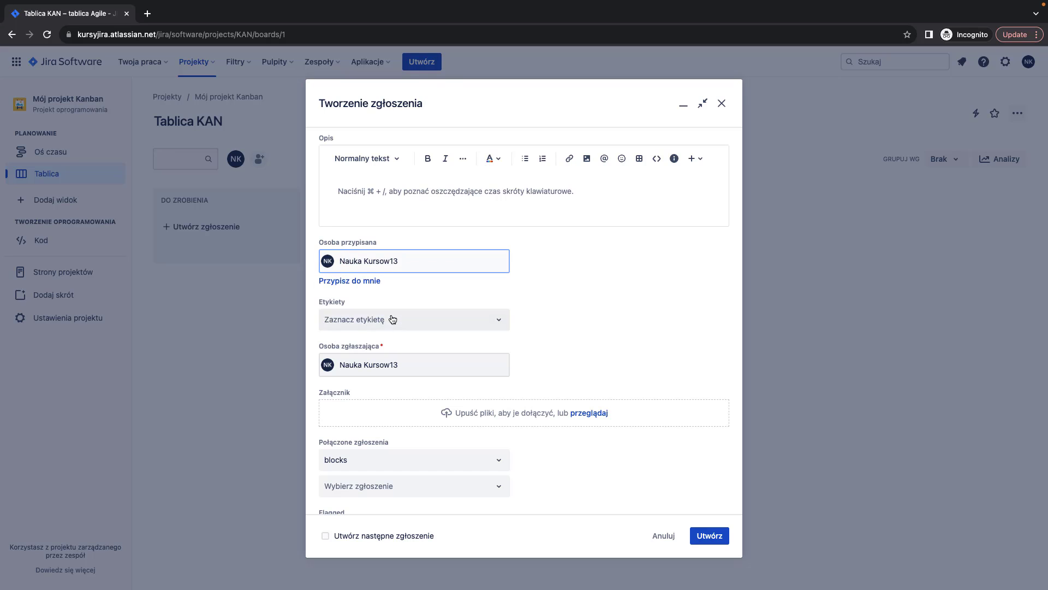
# Check the labels and the remaining fields of the new issue, and create it
pyautogui.click(441, 318)
pyautogui.click(577, 299)
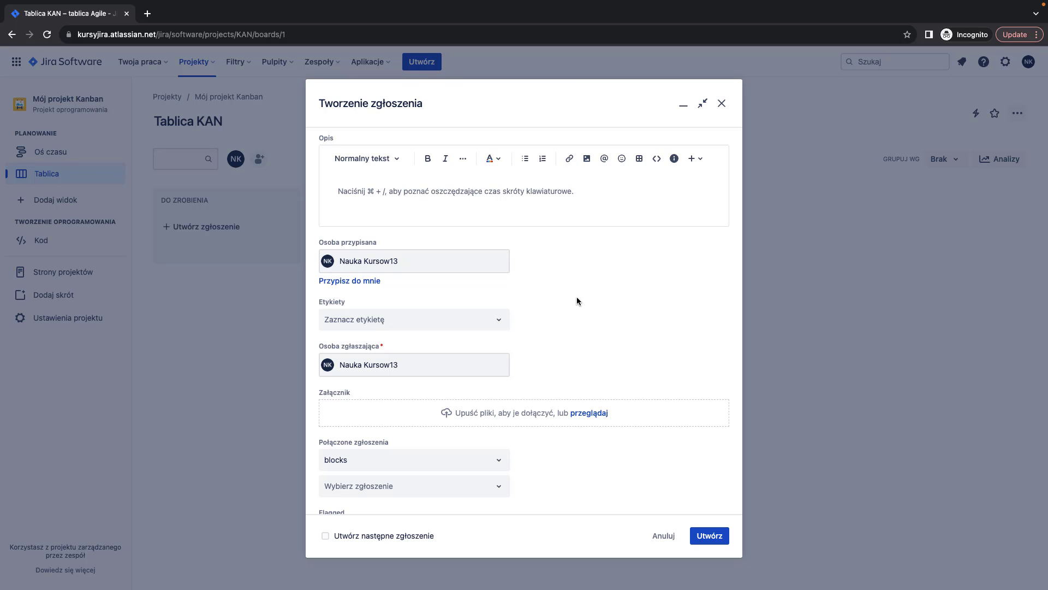
pyautogui.scroll(-2, 577, 299)
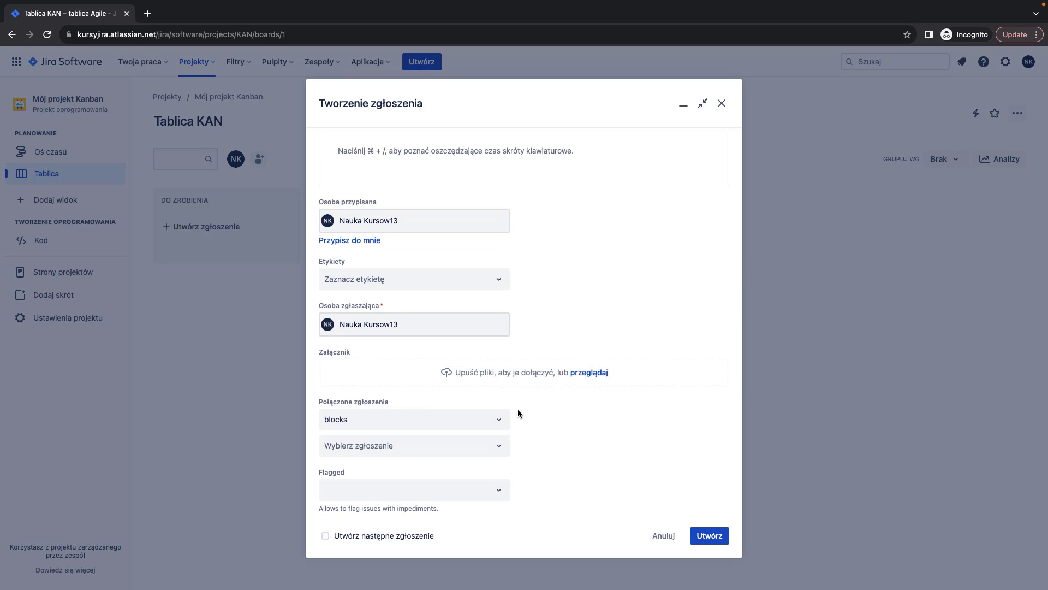
pyautogui.scroll(6, 517, 409)
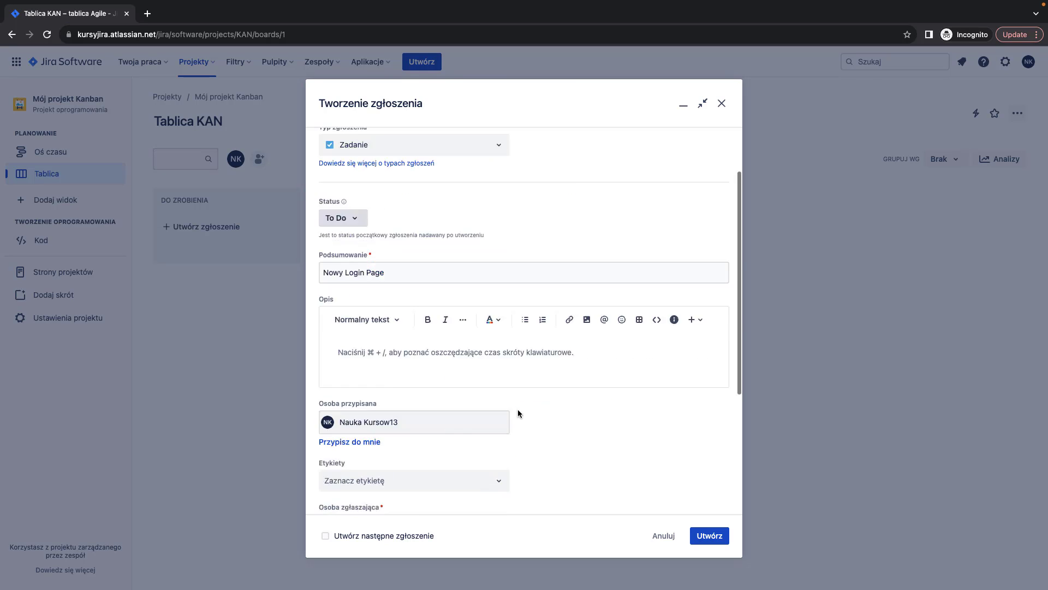
pyautogui.click(710, 535)
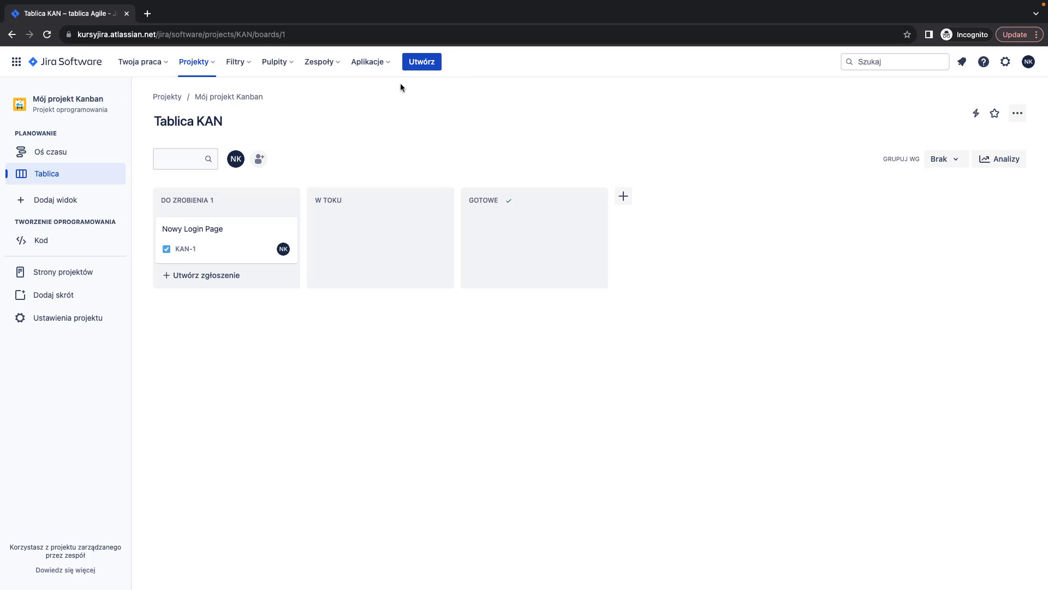
# Look over the Jira search suggestions and the direct and watched notifications
pyautogui.click(884, 62)
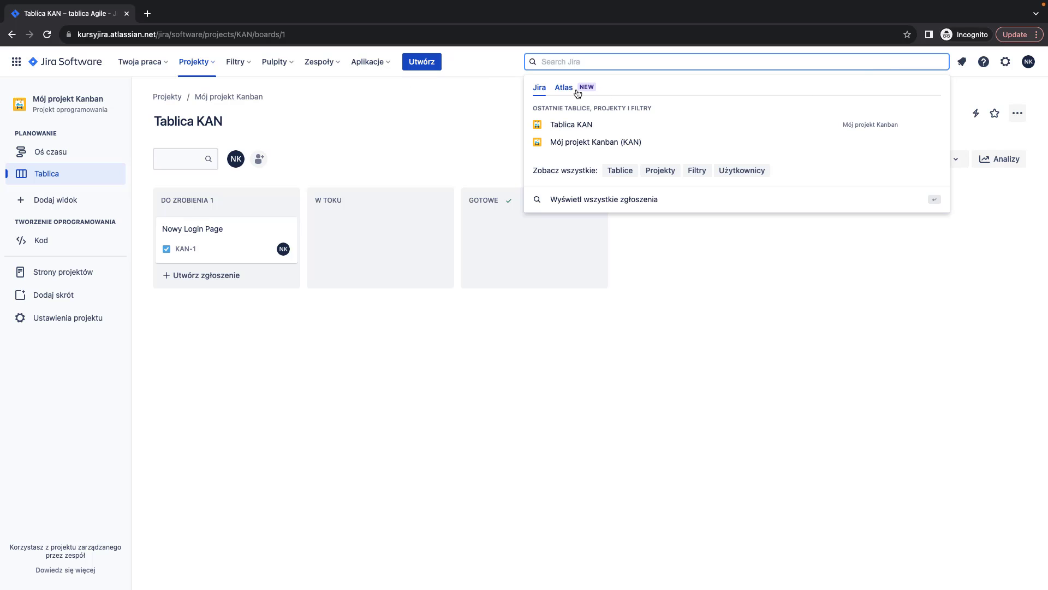
pyautogui.click(508, 72)
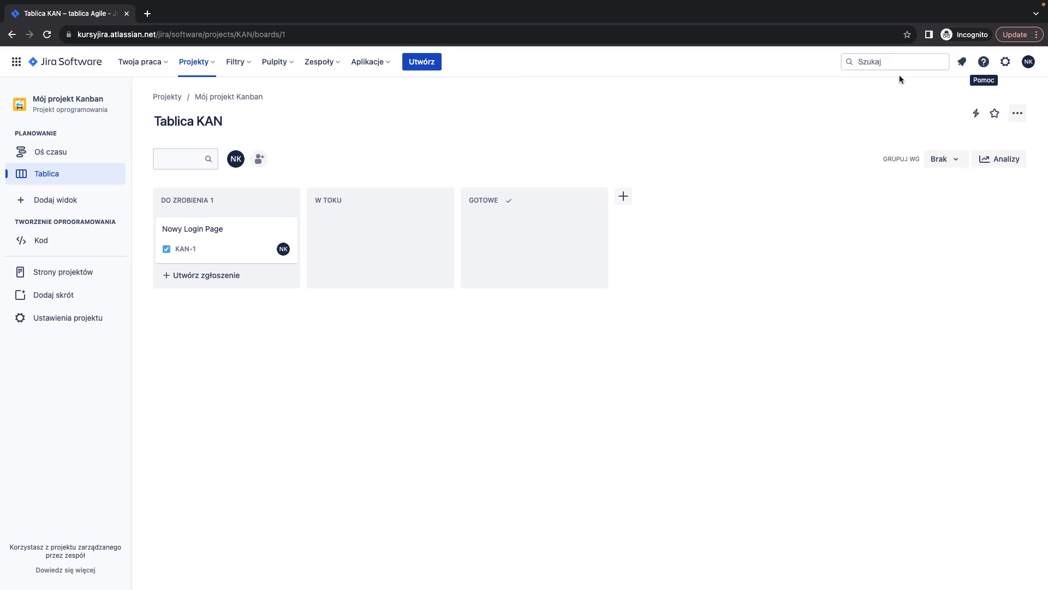
pyautogui.click(962, 62)
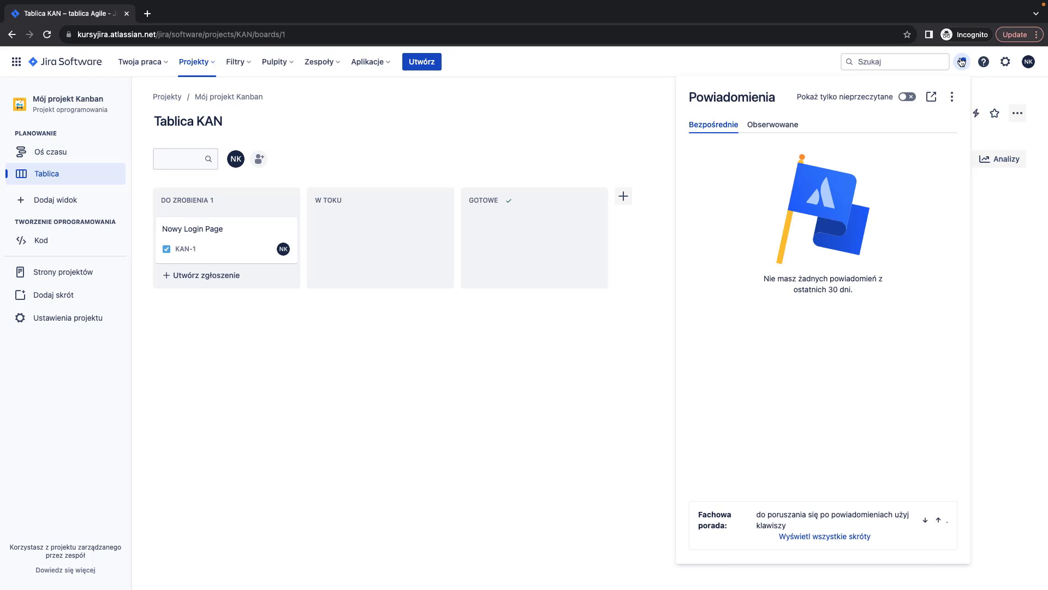
pyautogui.click(770, 125)
pyautogui.click(641, 110)
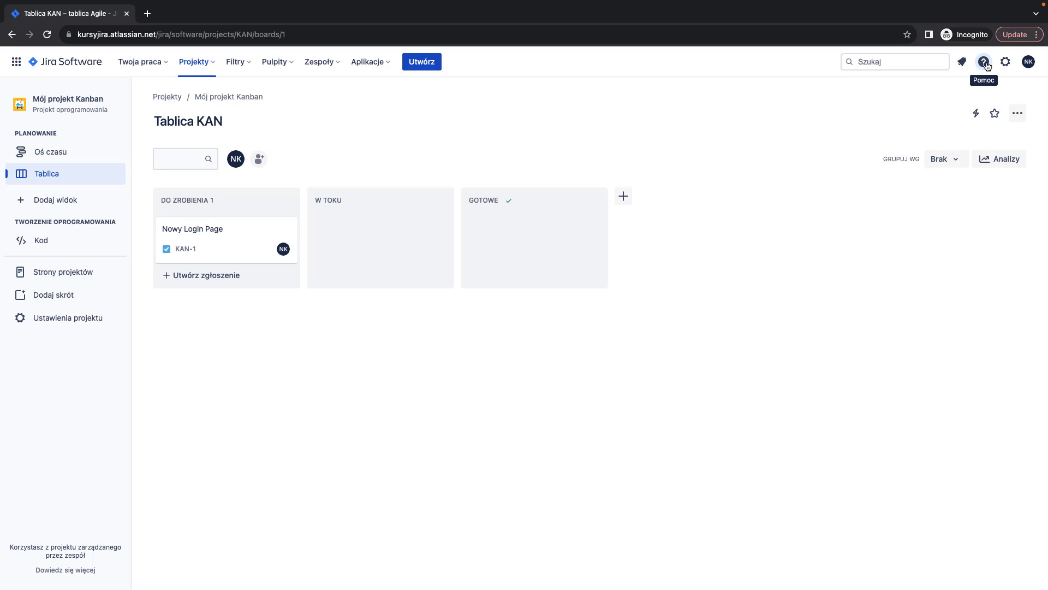
# Examine the Jira settings categories, the account options and the available themes
pyautogui.click(1008, 63)
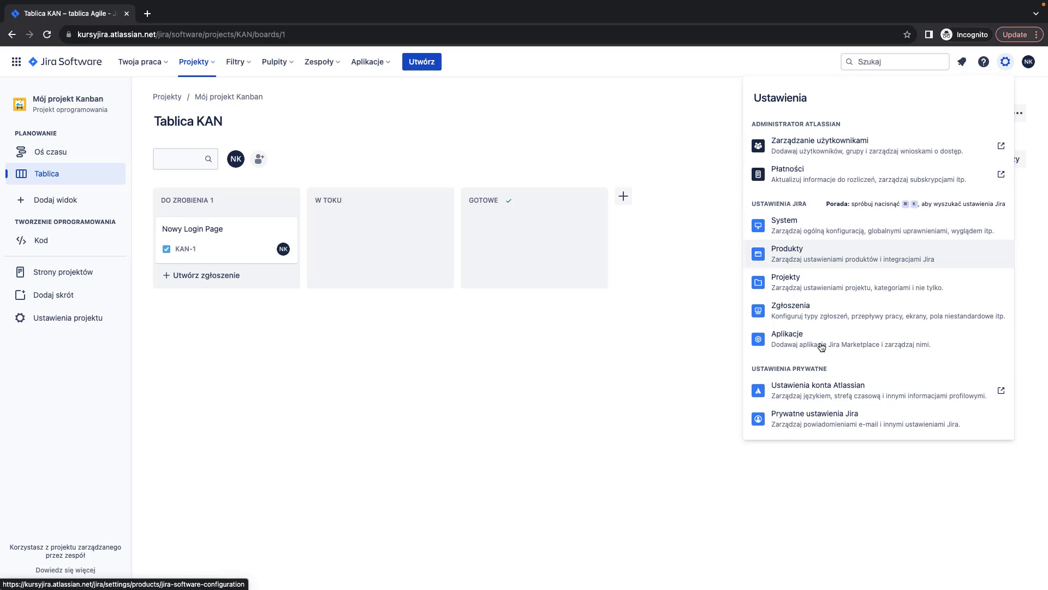
pyautogui.press('Escape')
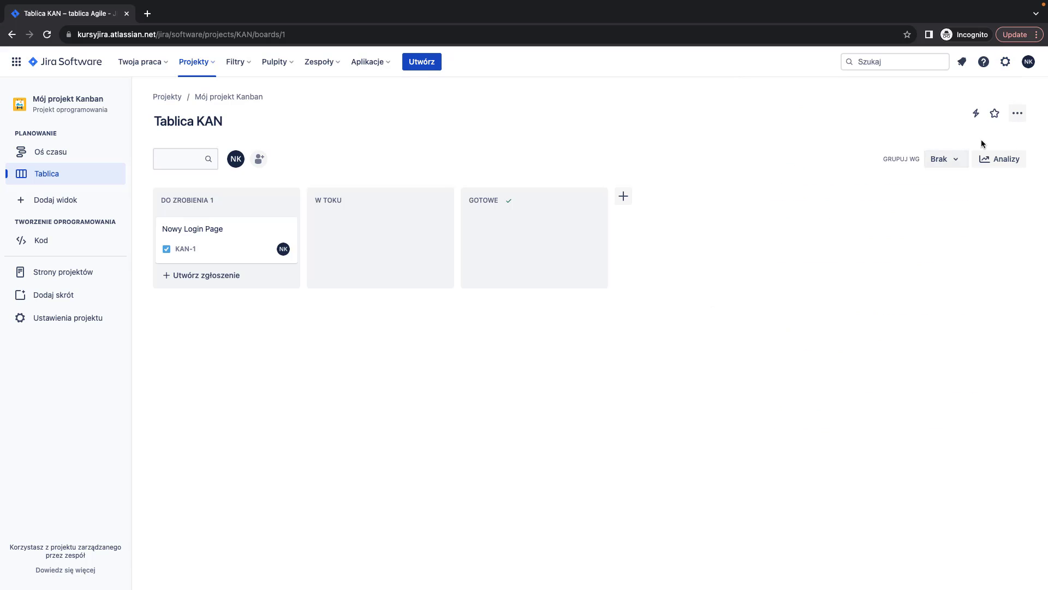
pyautogui.click(1029, 63)
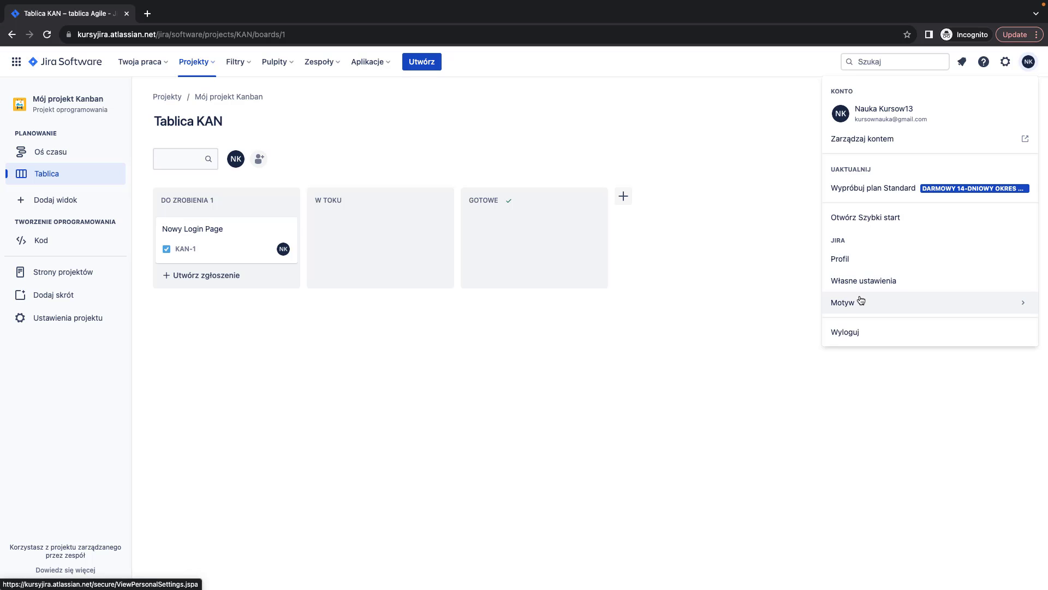
pyautogui.click(1024, 301)
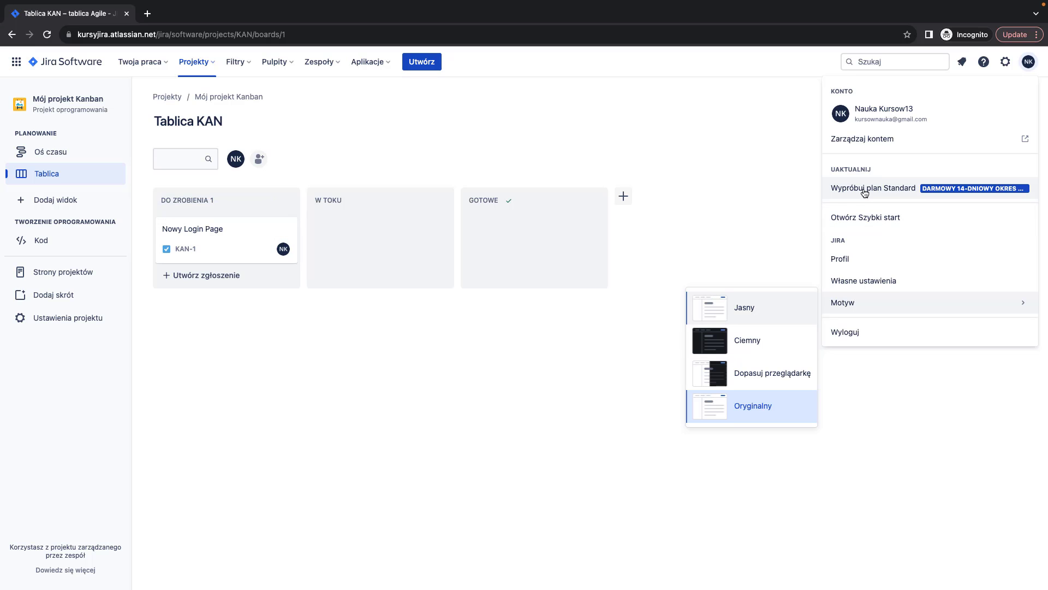
pyautogui.click(1028, 61)
# Start the free 14-day trial of the Standard plan from the account options, and decline adding payment details for now
pyautogui.click(1029, 61)
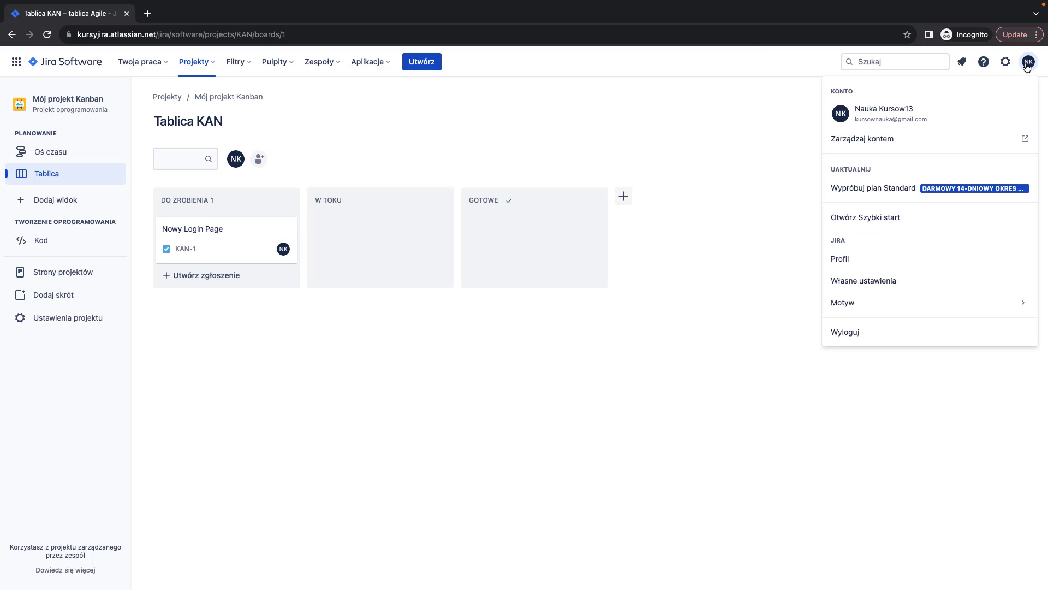
pyautogui.click(868, 186)
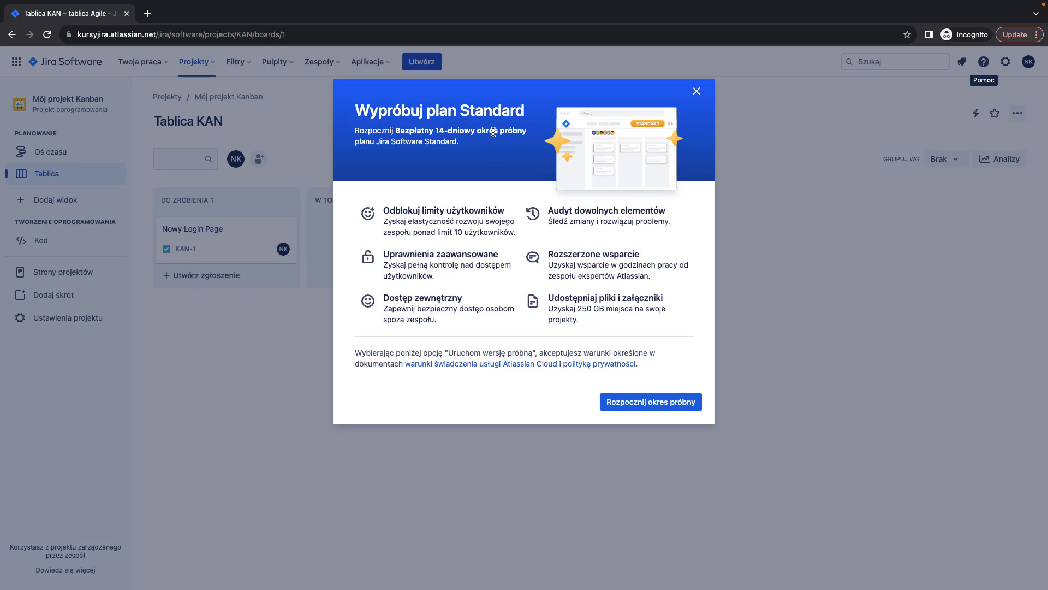
pyautogui.click(655, 407)
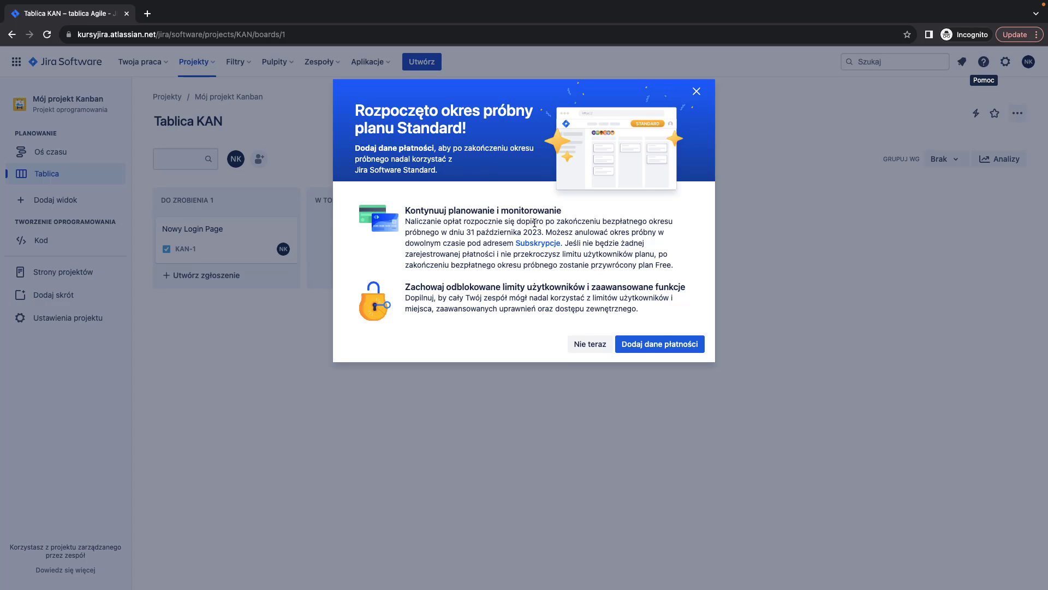
pyautogui.click(599, 347)
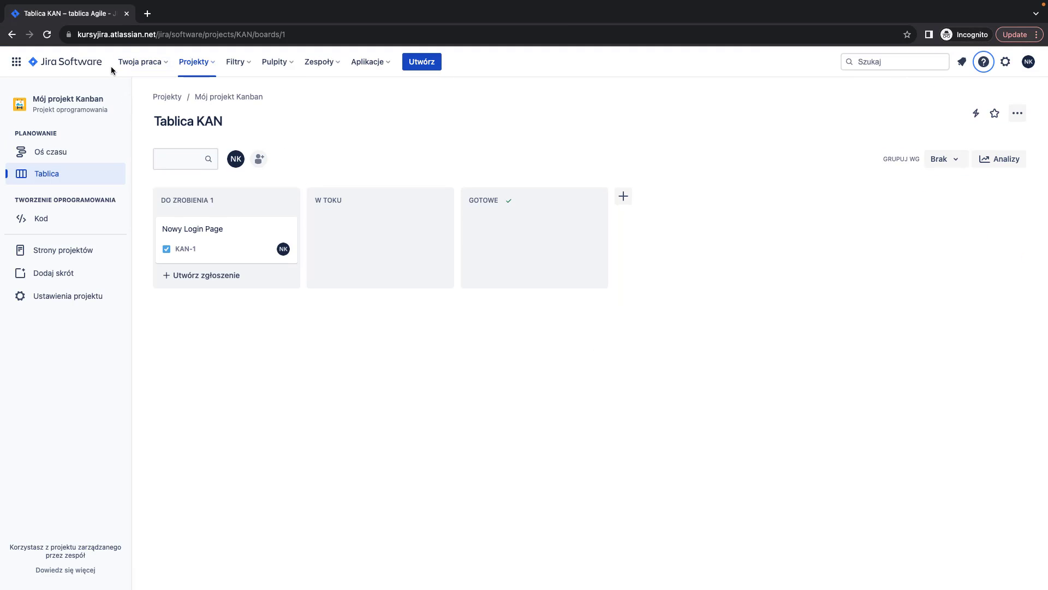
# Reload the Kanban board and check the account options with the Standard trial active
pyautogui.click(47, 35)
pyautogui.click(1029, 62)
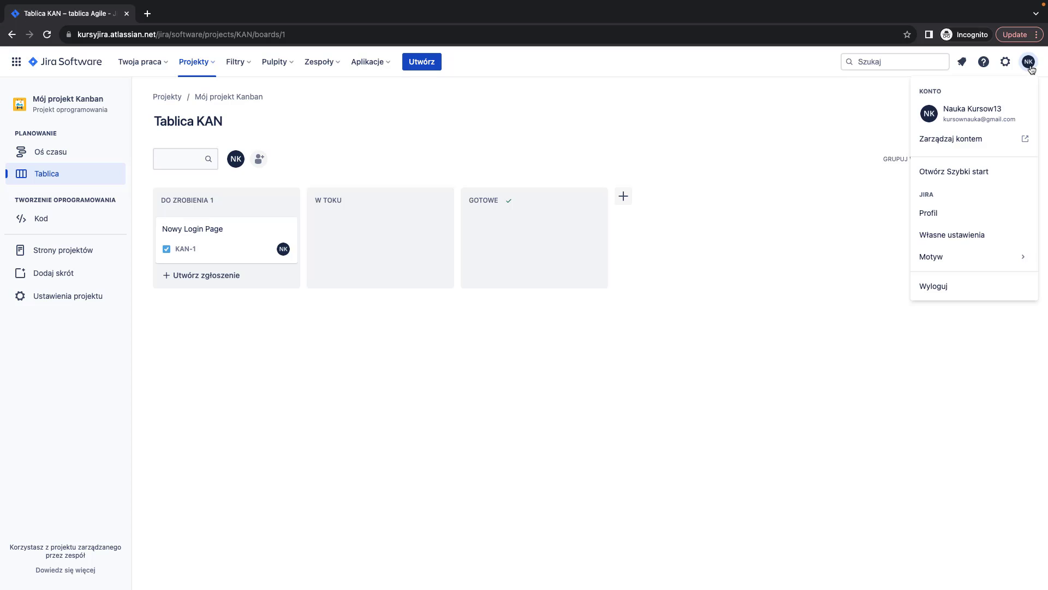
pyautogui.click(1028, 61)
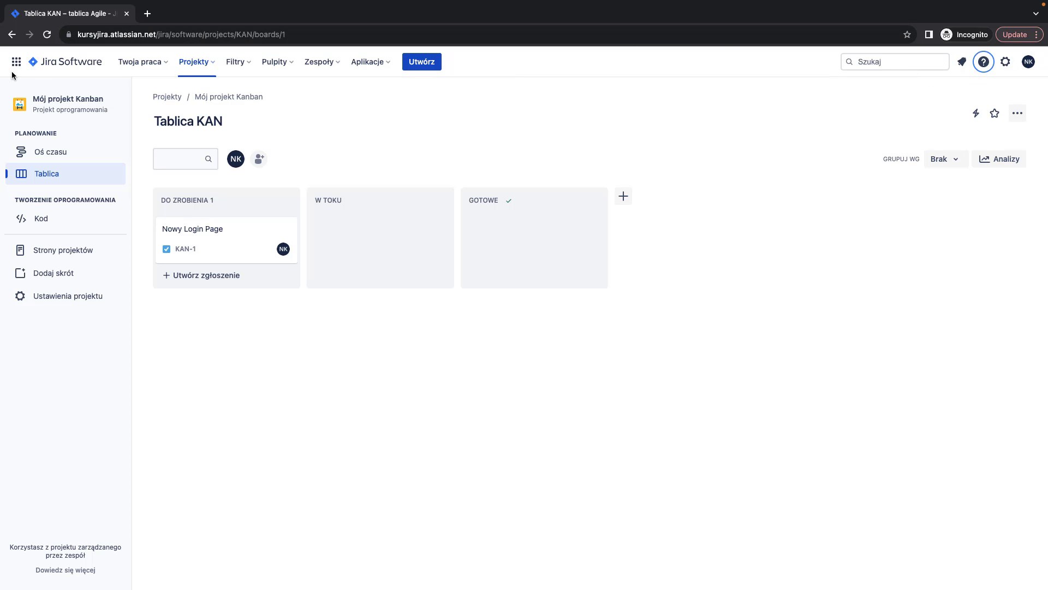